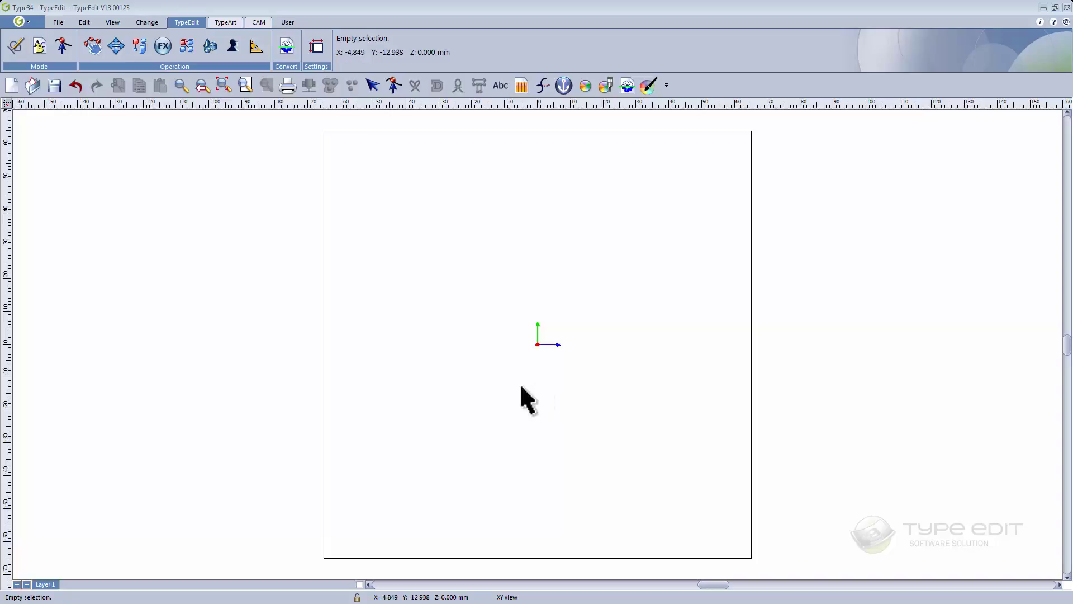
Step: Insert the Left arrow symbol from the Accessibility Info category of the symbols library onto the plate
{"action": "left_click", "coordinate": [522, 86]}
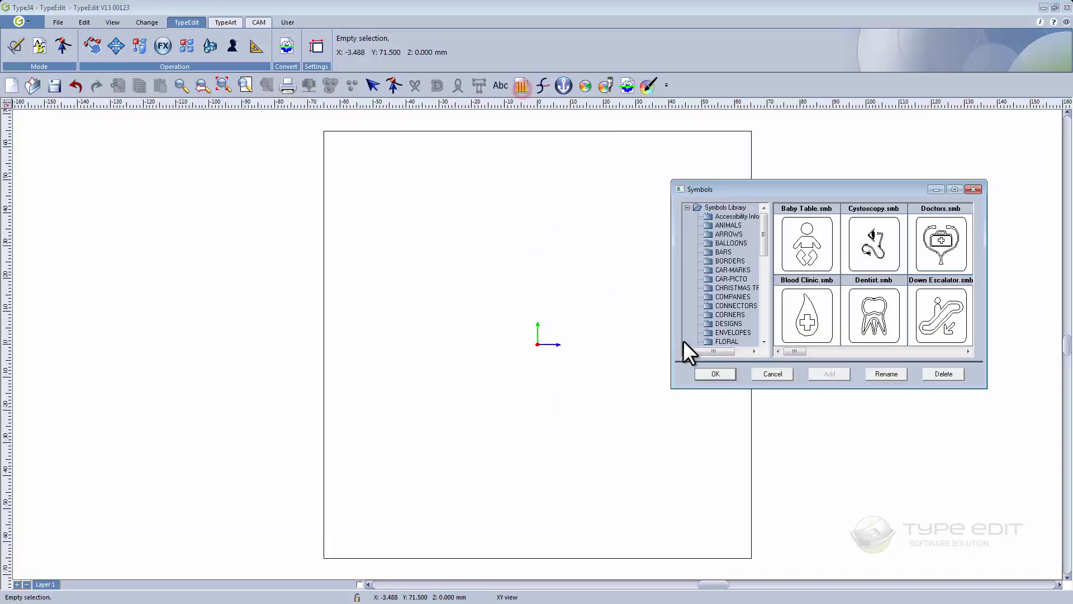
{"action": "left_click_drag", "start_coordinate": [823, 187], "coordinate": [631, 177]}
{"action": "left_click", "coordinate": [680, 336]}
{"action": "left_click", "coordinate": [682, 336]}
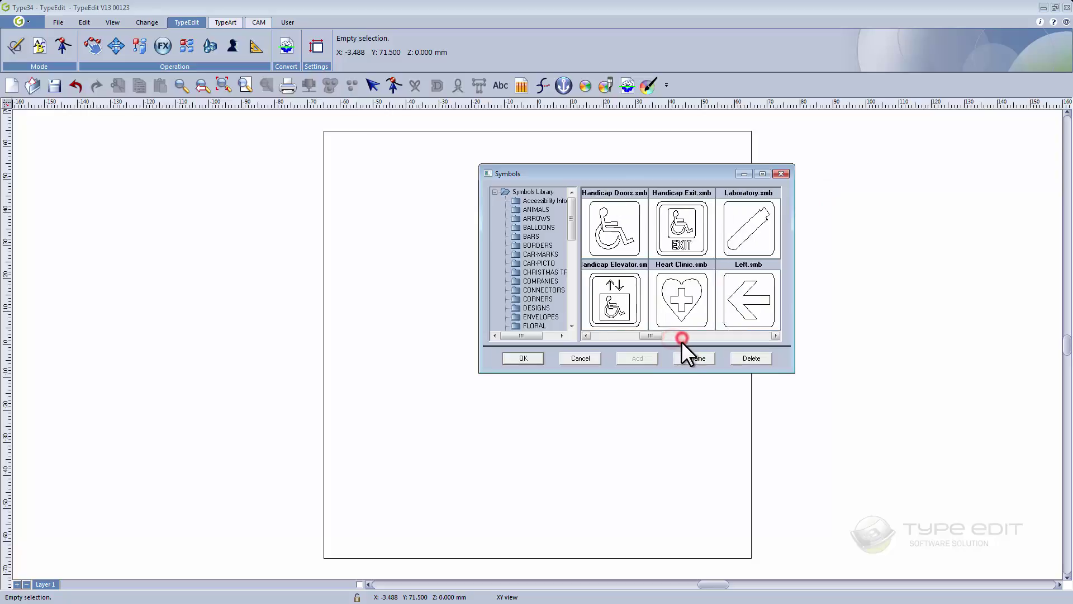
{"action": "left_click", "coordinate": [742, 313]}
{"action": "double_click", "coordinate": [682, 306]}
{"action": "left_click", "coordinate": [537, 338]}
Step: Center the arrow symbol on the plate, nudge it upward three times and deselect it
{"action": "scroll", "coordinate": [537, 349], "scroll_direction": "down", "scroll_amount": 3}
{"action": "left_click", "coordinate": [288, 23]}
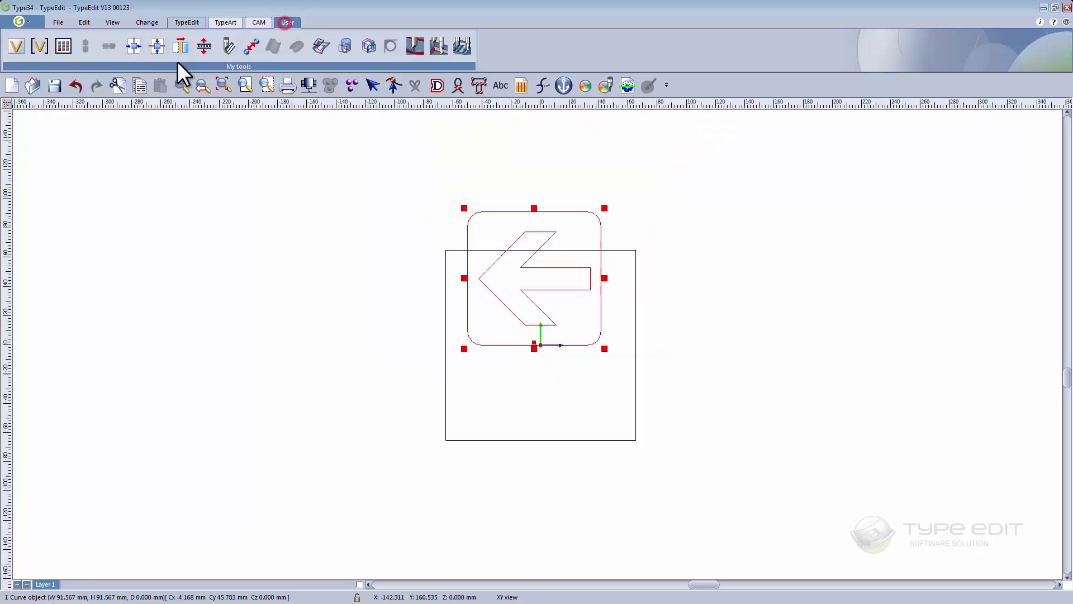
{"action": "left_click", "coordinate": [133, 47]}
{"action": "key", "text": "Up"}
{"action": "key", "text": "Up"}
{"action": "key", "text": "Up"}
{"action": "left_click", "coordinate": [559, 425]}
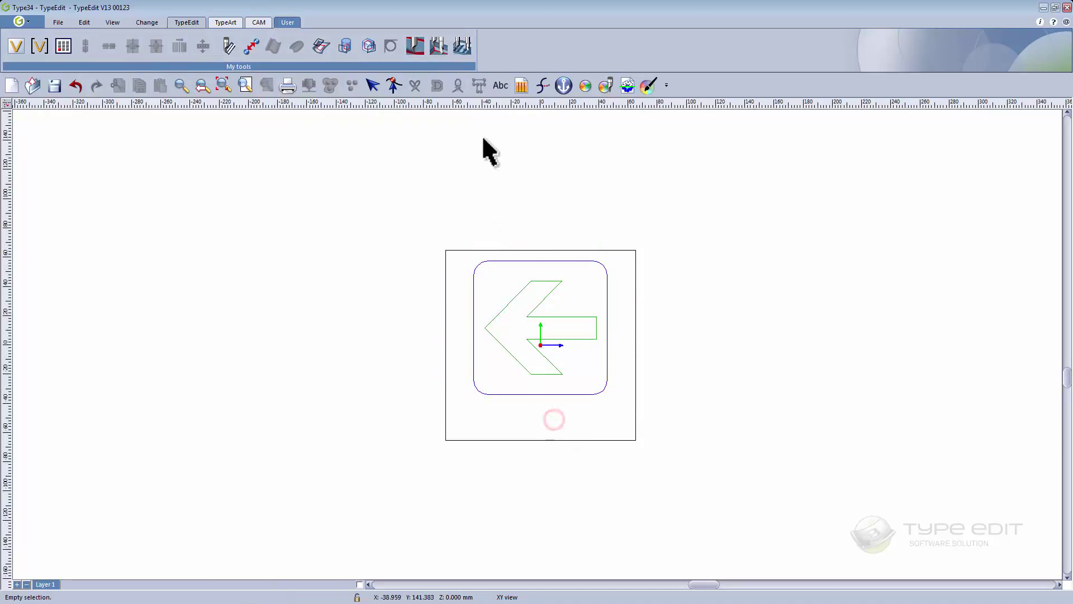
Step: Add the text "Left" on the plate below the arrow symbol
{"action": "left_click", "coordinate": [501, 87]}
{"action": "left_click", "coordinate": [512, 420]}
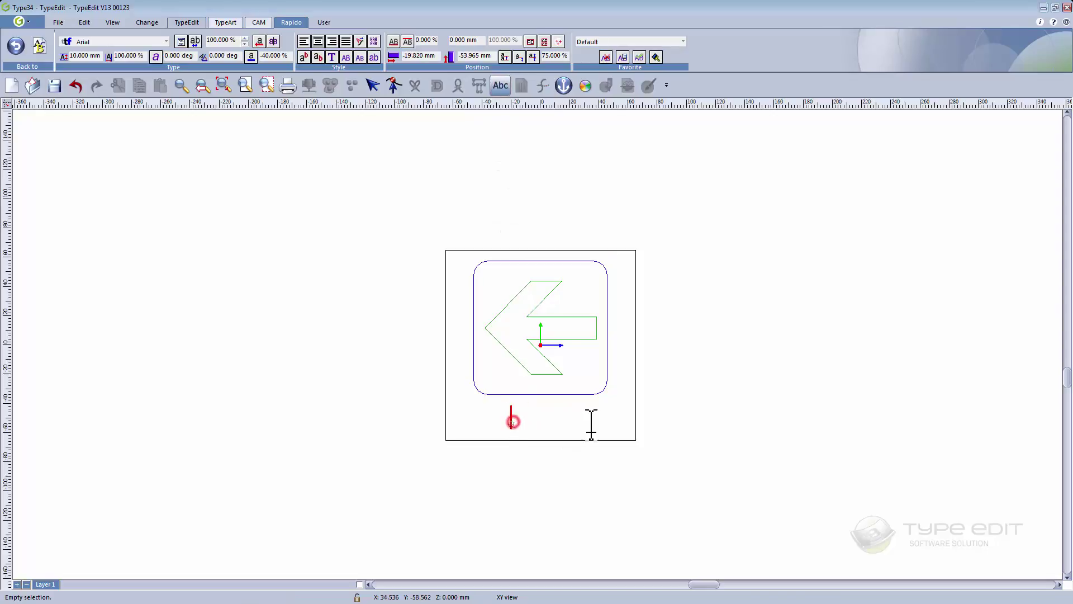
{"action": "type", "text": "Left"}
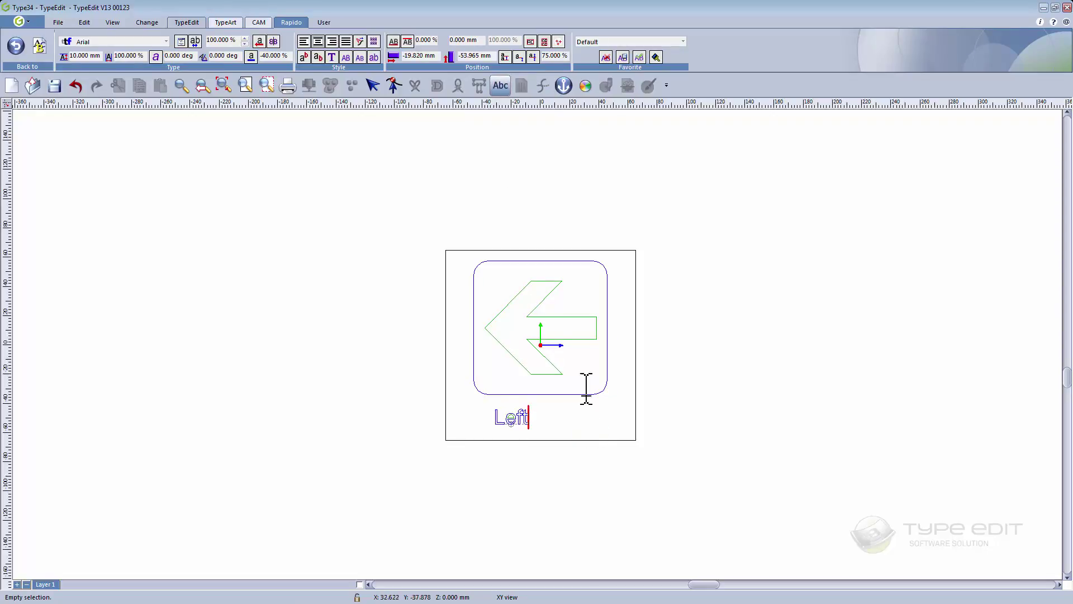
Step: Position the "Left" text at X 0 mm and Y -49.5 mm, and leave text editing
{"action": "left_click", "coordinate": [434, 56]}
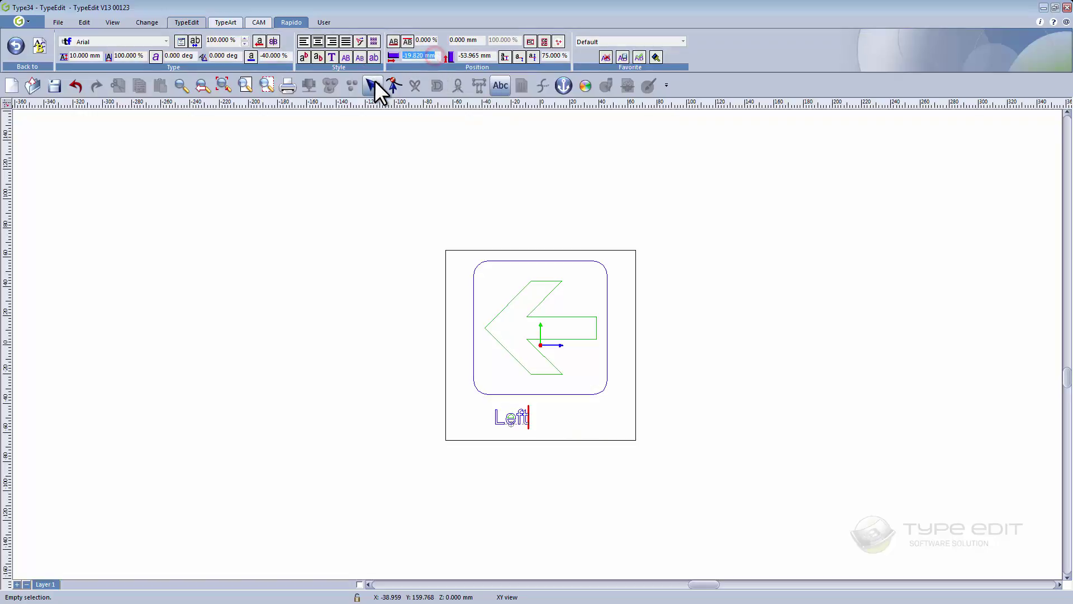
{"action": "type", "text": "0"}
{"action": "key", "text": "Return"}
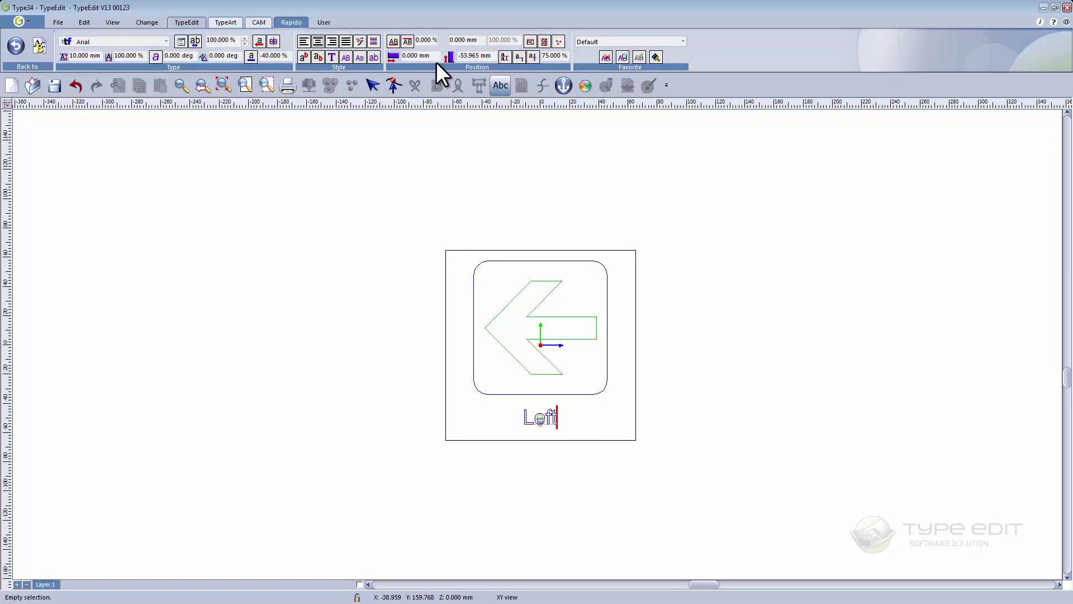
{"action": "left_click_drag", "start_coordinate": [489, 56], "coordinate": [446, 57]}
{"action": "type", "text": "-49.5"}
{"action": "key", "text": "Return"}
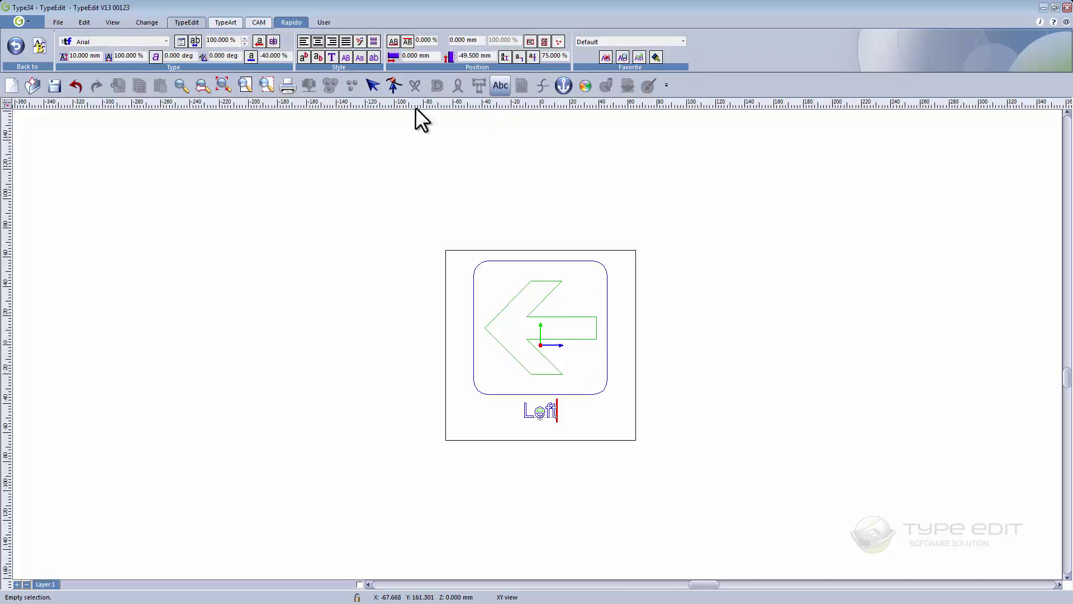
{"action": "left_click", "coordinate": [373, 85]}
{"action": "scroll", "coordinate": [565, 352], "scroll_direction": "up", "scroll_amount": 2}
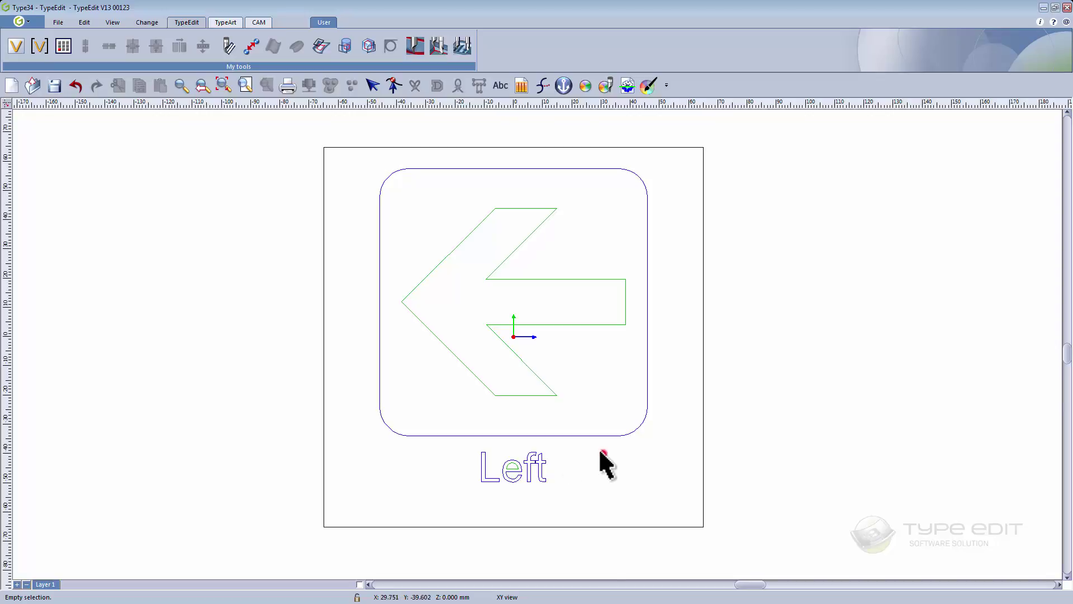
Step: Delete the arrow symbol and the "Left" text from the plate
{"action": "scroll", "coordinate": [599, 462], "scroll_direction": "down", "scroll_amount": 3}
{"action": "left_click_drag", "start_coordinate": [465, 302], "coordinate": [708, 495]}
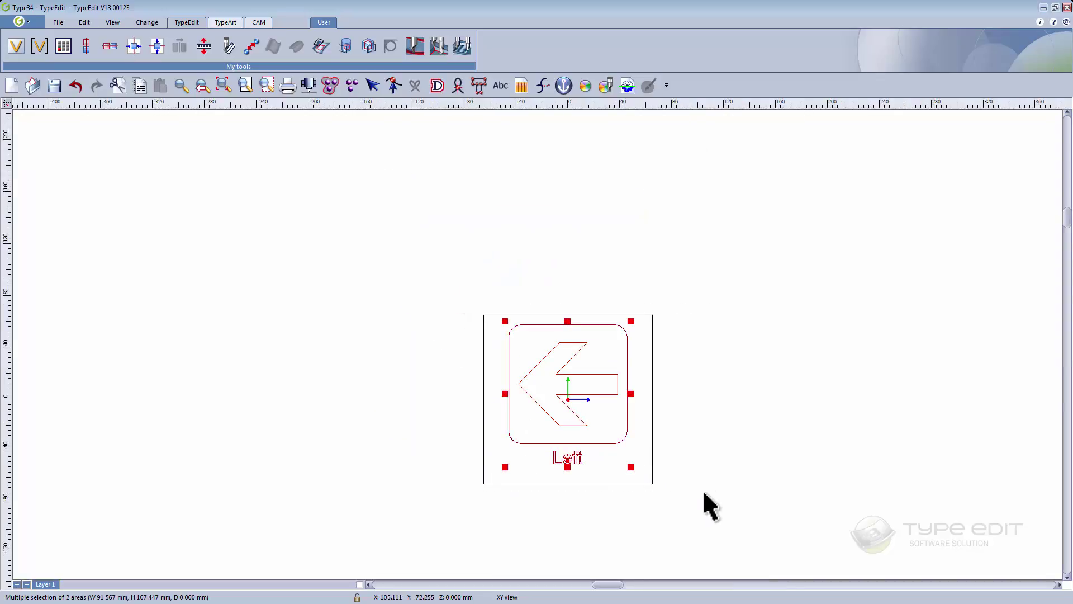
{"action": "key", "text": "Delete"}
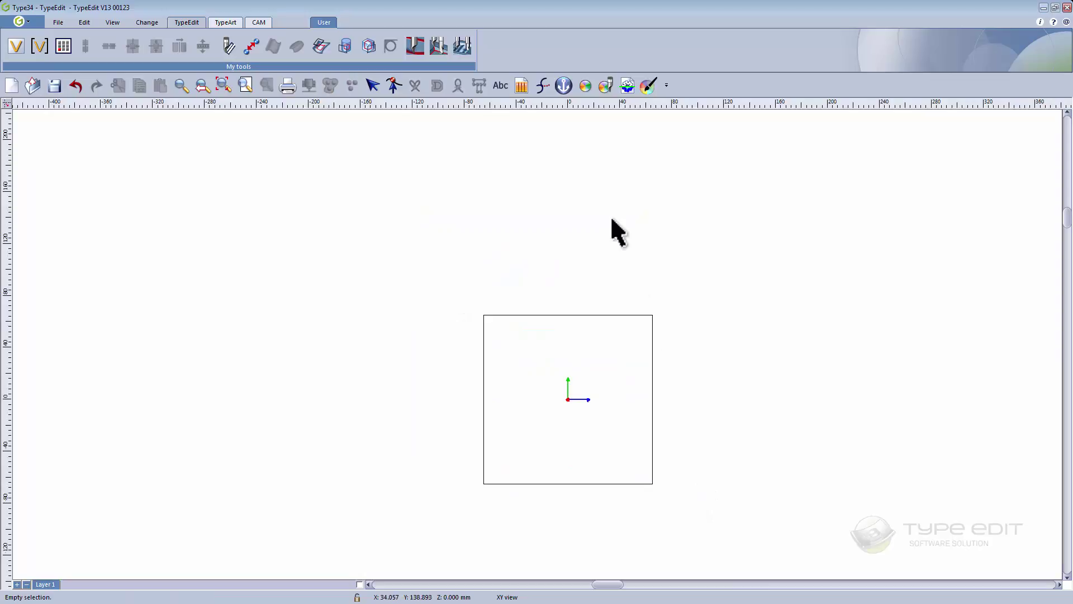
Step: Look through the accessibility symbols in the symbols library and close it without inserting one
{"action": "left_click", "coordinate": [521, 86]}
{"action": "left_click_drag", "start_coordinate": [610, 336], "coordinate": [726, 336]}
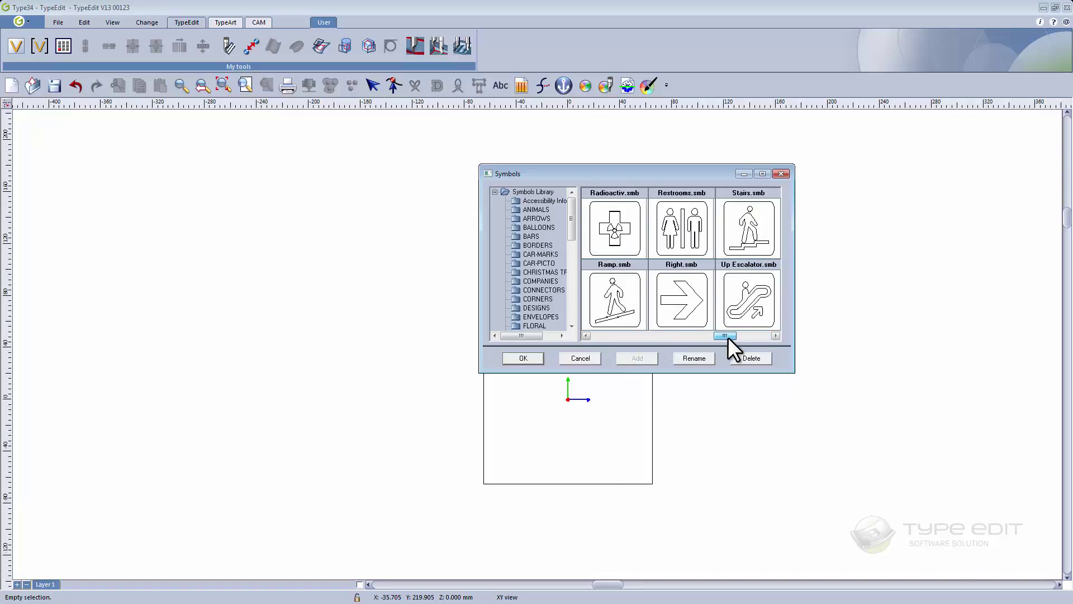
{"action": "left_click", "coordinate": [588, 357]}
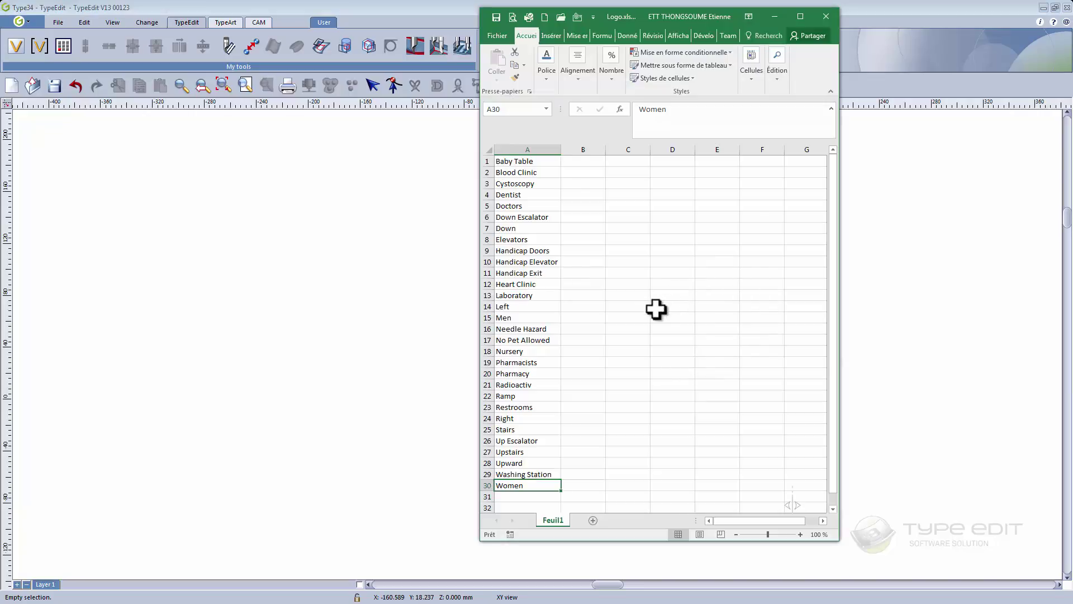
Step: Start saving a copy of the Logo workbook in Excel to the Desktop folder VIDEO V13 > VAR LOGO
{"action": "left_click", "coordinate": [648, 295]}
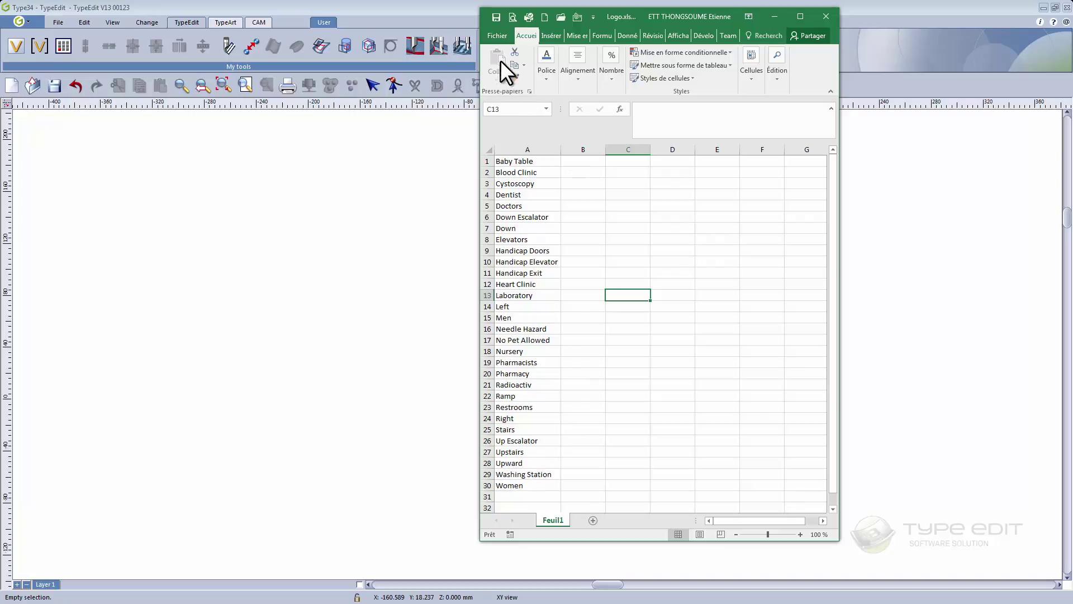
{"action": "left_click", "coordinate": [496, 36]}
{"action": "left_click", "coordinate": [519, 147]}
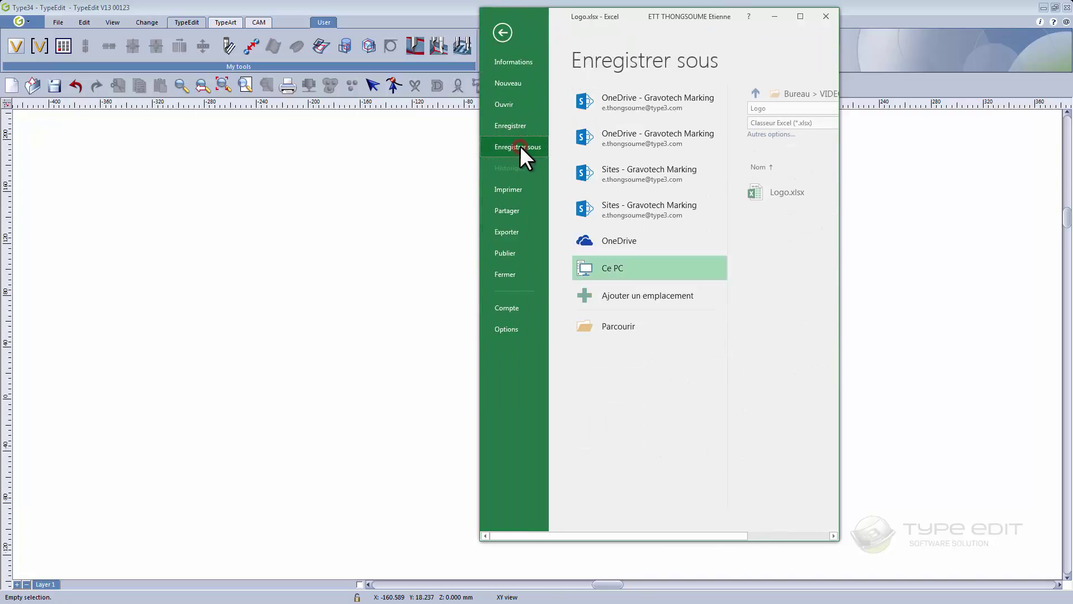
{"action": "left_click", "coordinate": [610, 331]}
{"action": "left_click", "coordinate": [398, 108]}
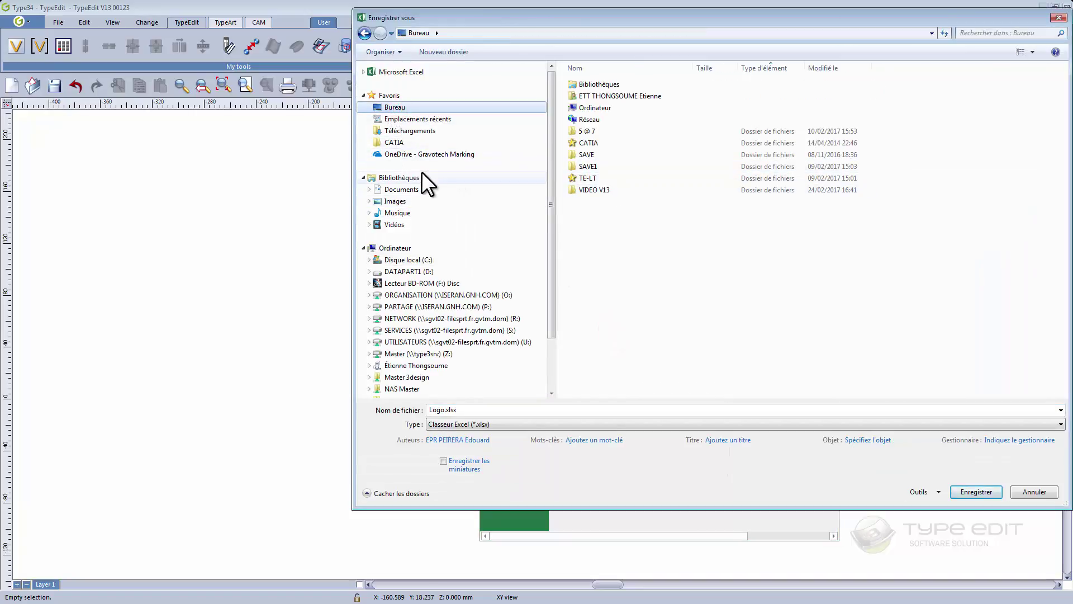
{"action": "double_click", "coordinate": [600, 189]}
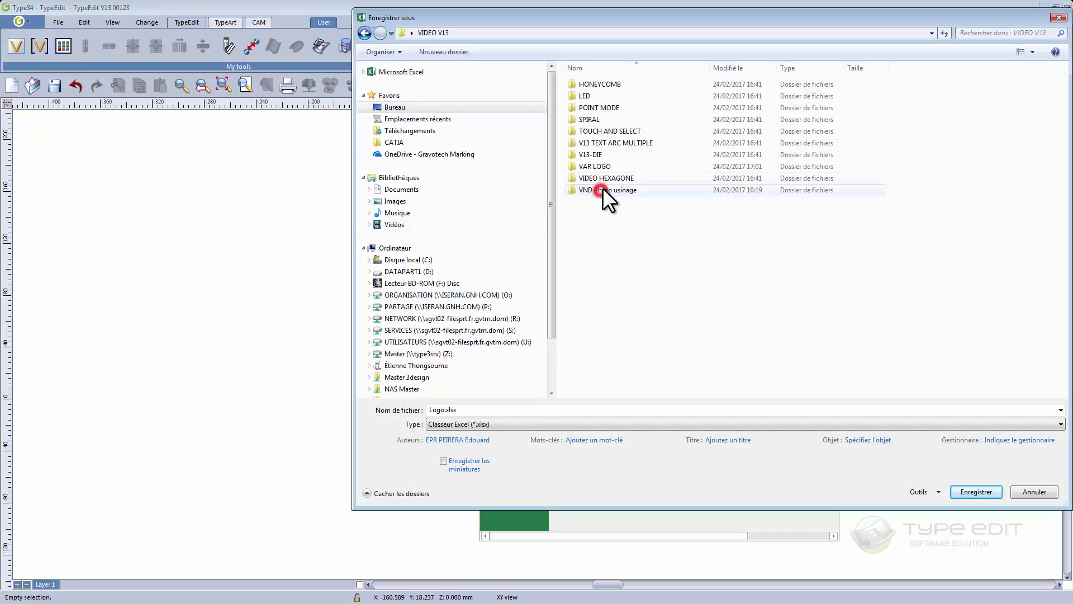
{"action": "left_click", "coordinate": [600, 166]}
{"action": "double_click", "coordinate": [599, 166]}
Step: Save the symbol name list as Logo.txt in the Texte (DOS) format, accepting the format's limitations
{"action": "left_click", "coordinate": [519, 413]}
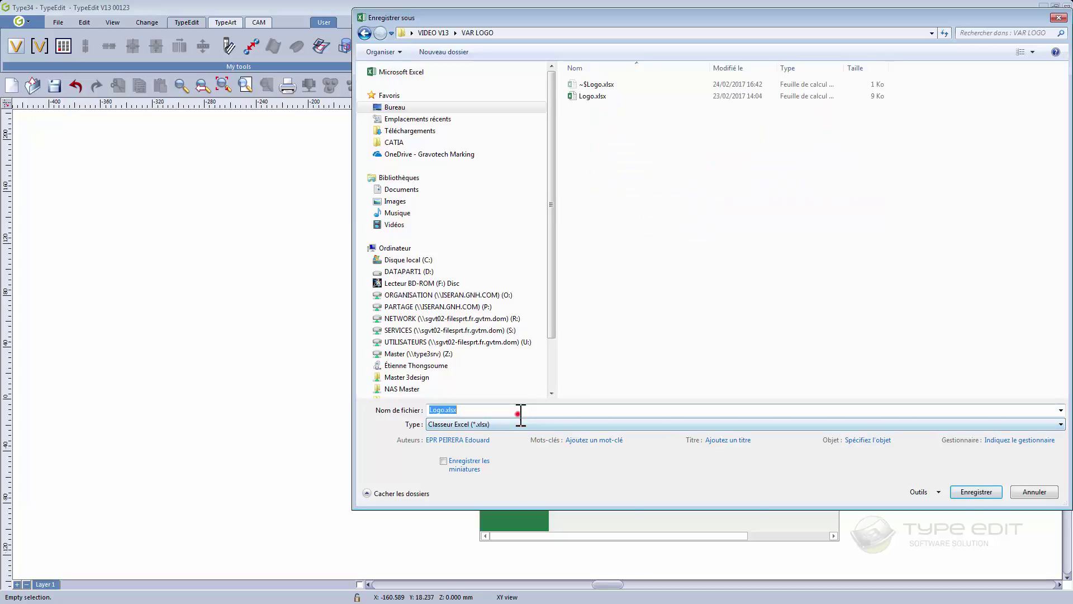
{"action": "left_click", "coordinate": [531, 423]}
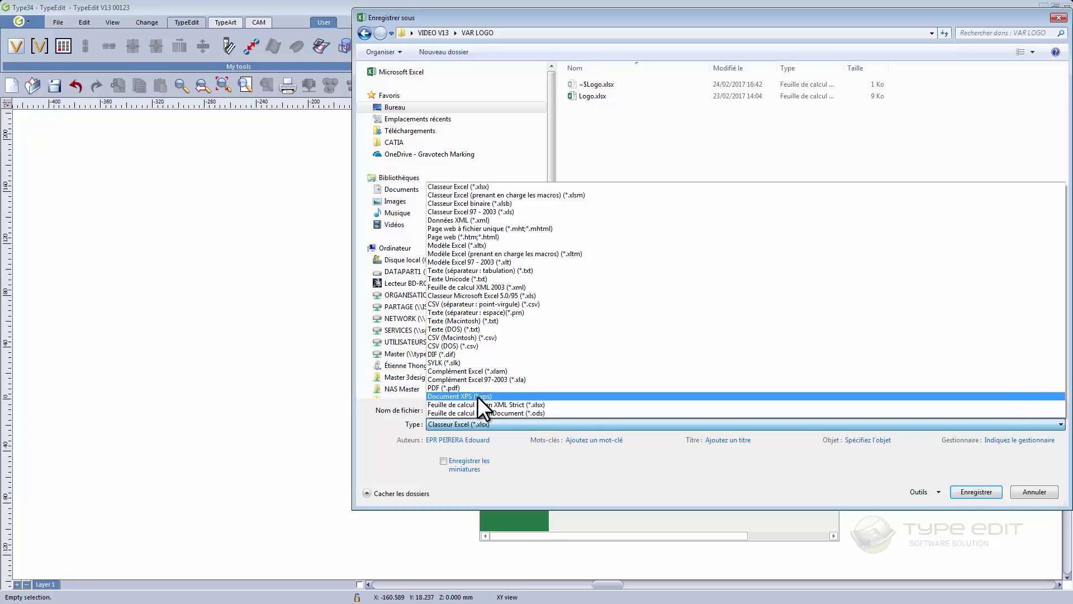
{"action": "left_click", "coordinate": [478, 330]}
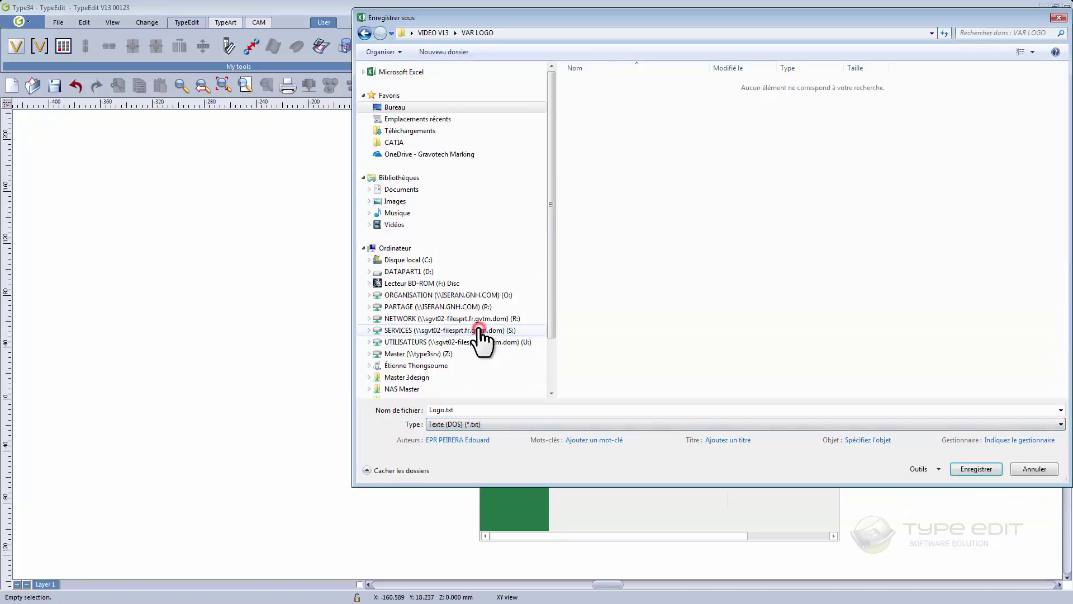
{"action": "double_click", "coordinate": [471, 411]}
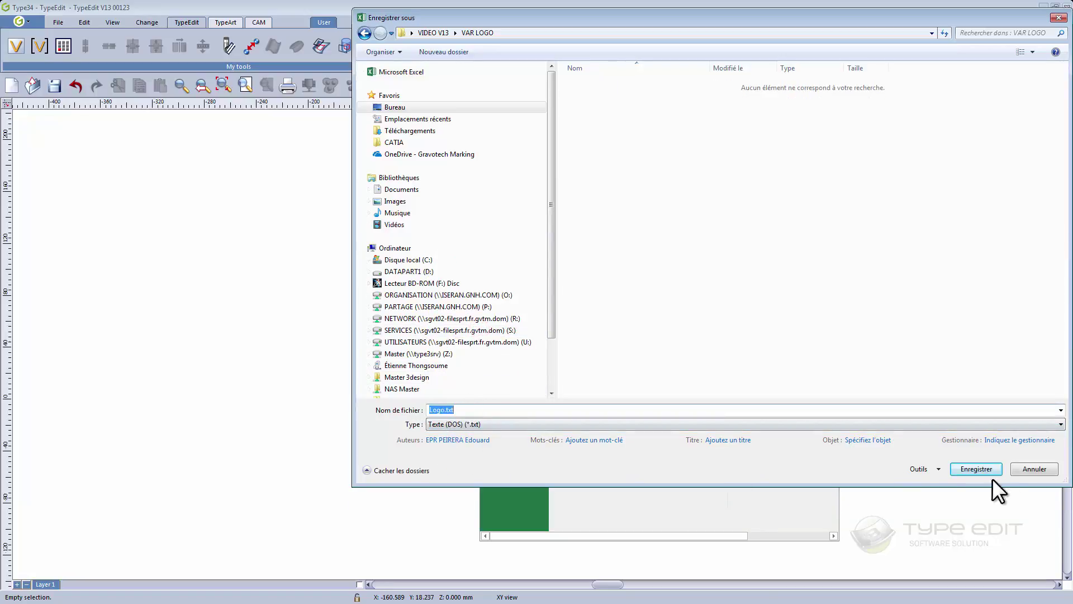
{"action": "left_click", "coordinate": [980, 467]}
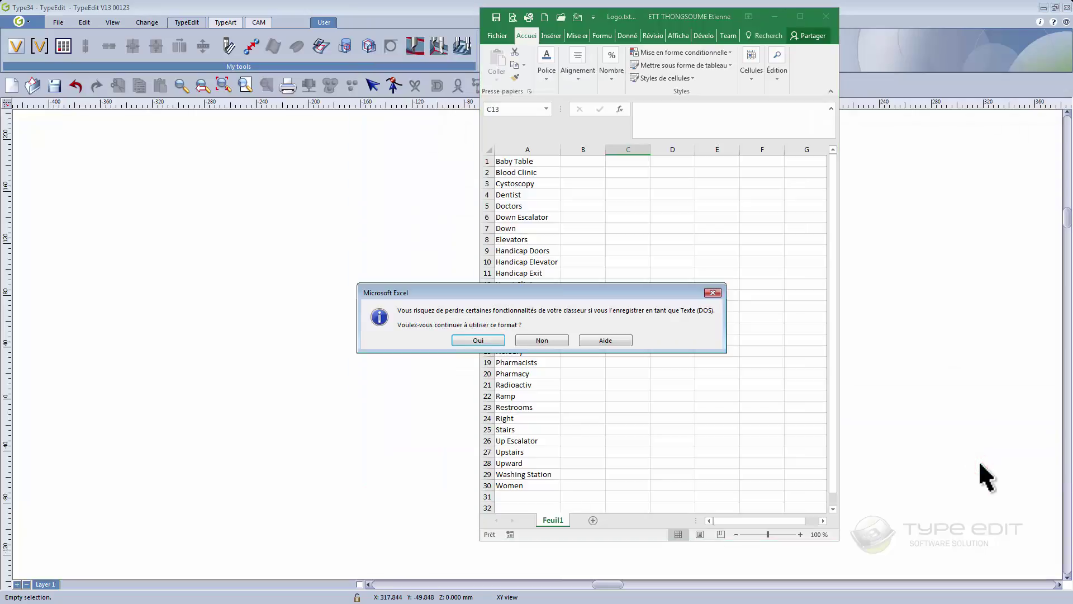
{"action": "left_click", "coordinate": [492, 342]}
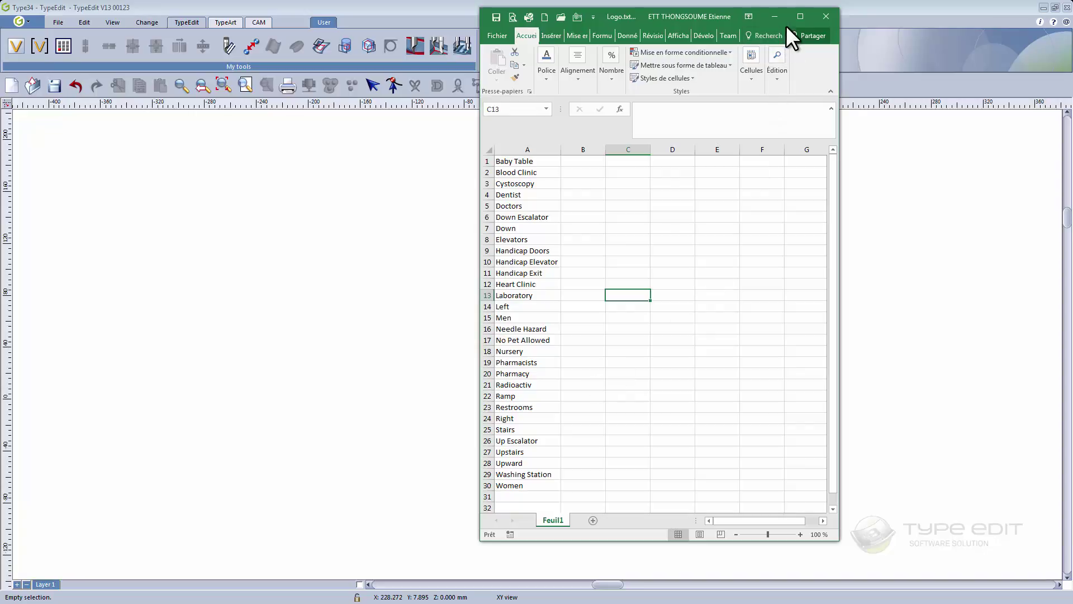
Step: Close the workbook and save its changes to Logo.txt in the VAR LOGO folder
{"action": "left_click", "coordinate": [825, 16]}
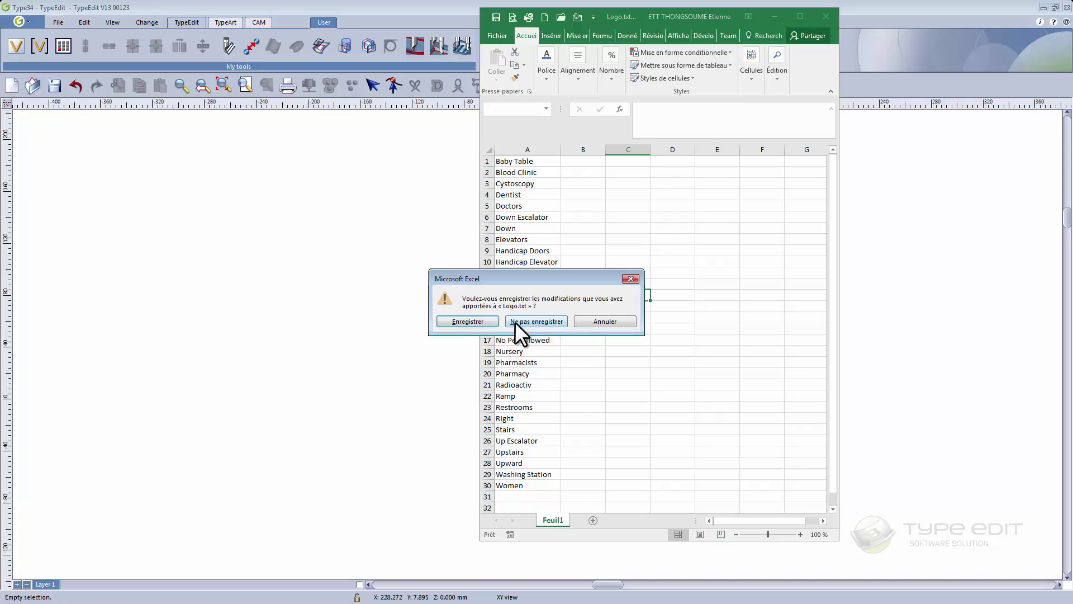
{"action": "left_click", "coordinate": [476, 320]}
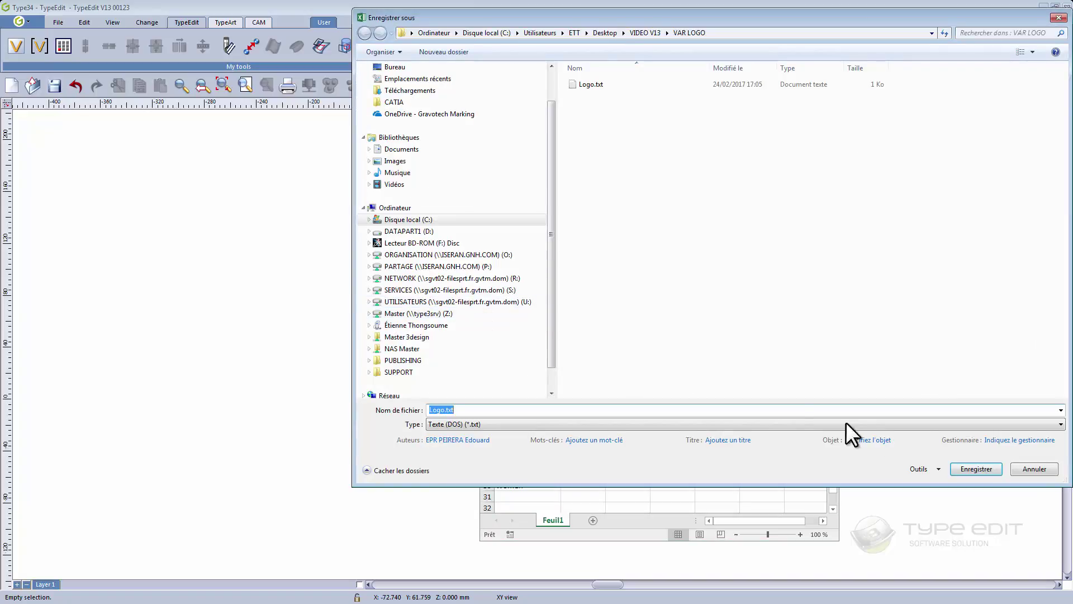
{"action": "left_click", "coordinate": [991, 450]}
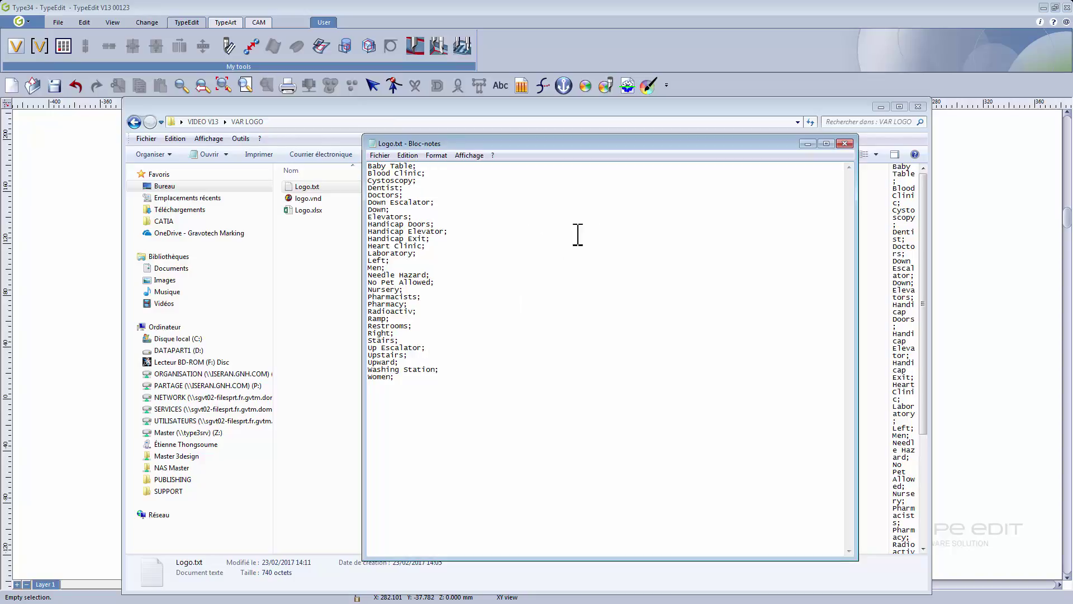
Step: Close Logo.txt in Notepad and minimize the VAR LOGO folder window to return to TypeEdit
{"action": "left_click", "coordinate": [844, 142]}
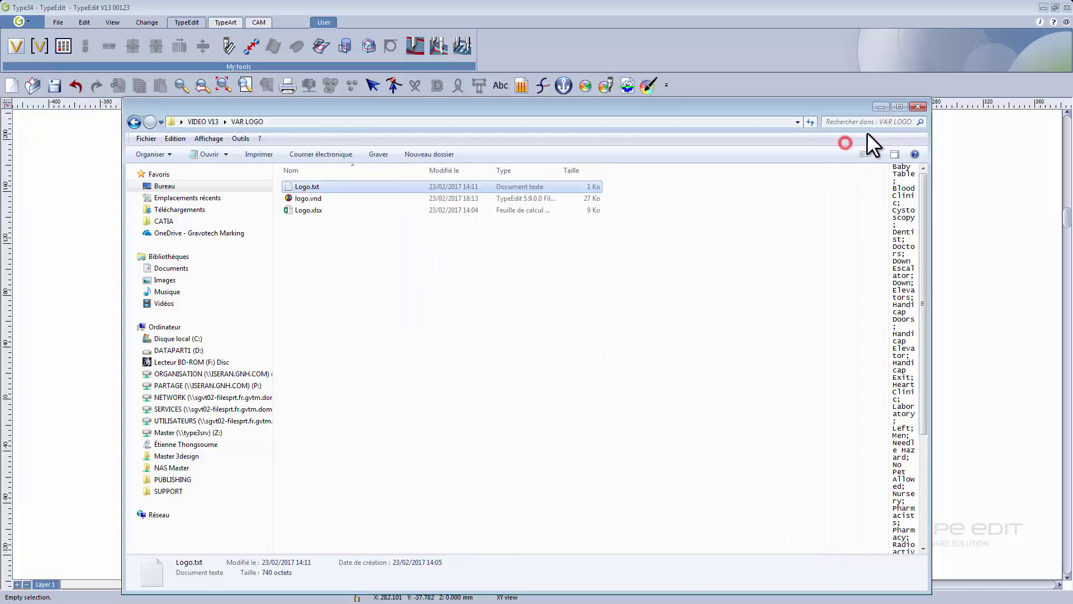
{"action": "left_click", "coordinate": [881, 107]}
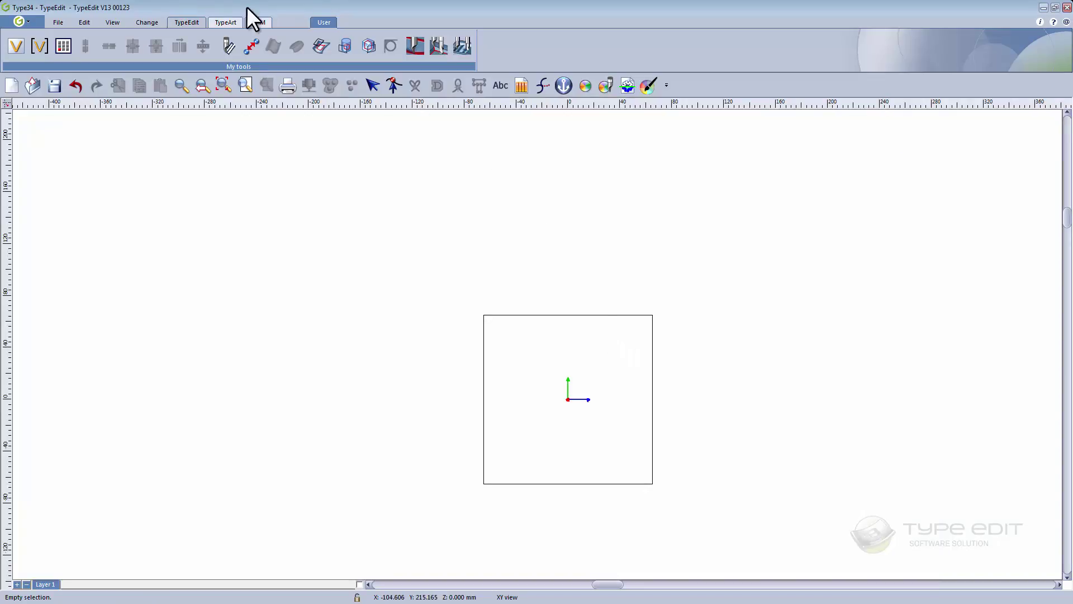
Step: Draw a square placeholder for variable Logo1, about 64 mm wide, on the upper-left area of the plate
{"action": "left_click", "coordinate": [245, 85]}
{"action": "left_click", "coordinate": [508, 265]}
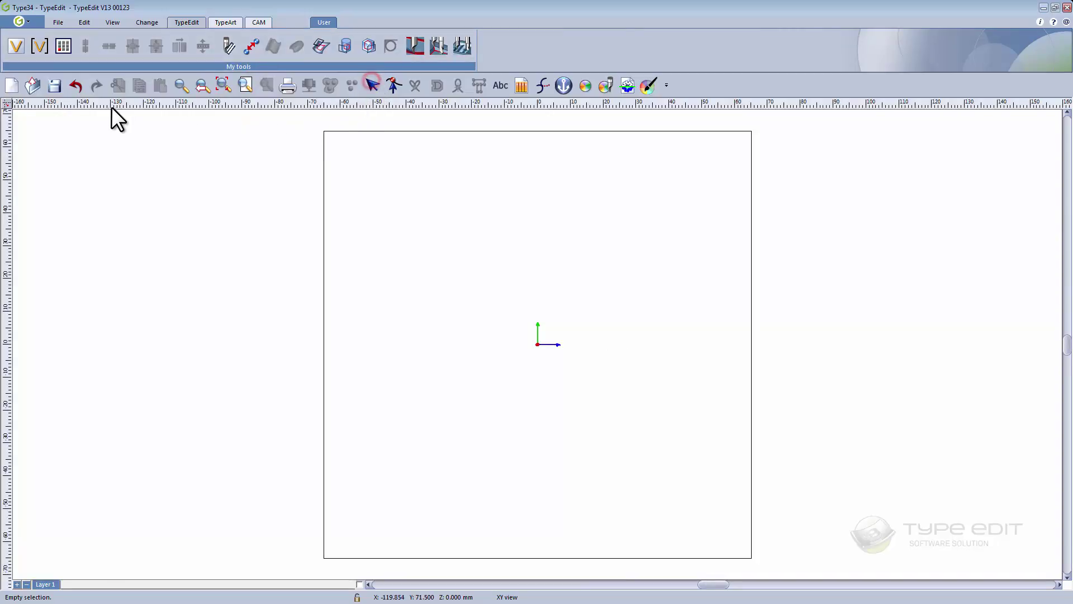
{"action": "left_click", "coordinate": [39, 45]}
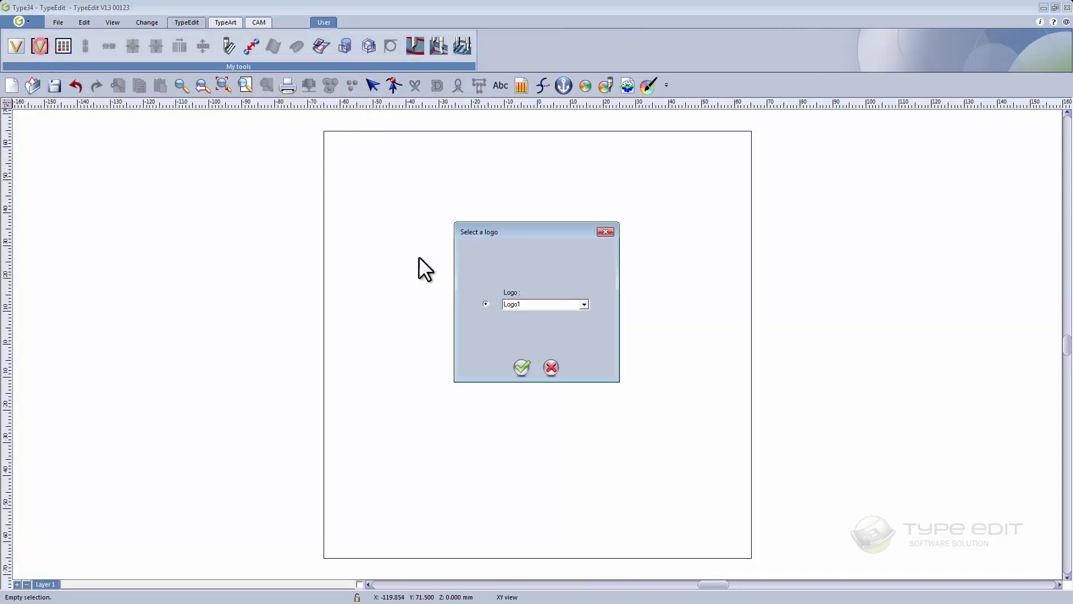
{"action": "left_click", "coordinate": [522, 368]}
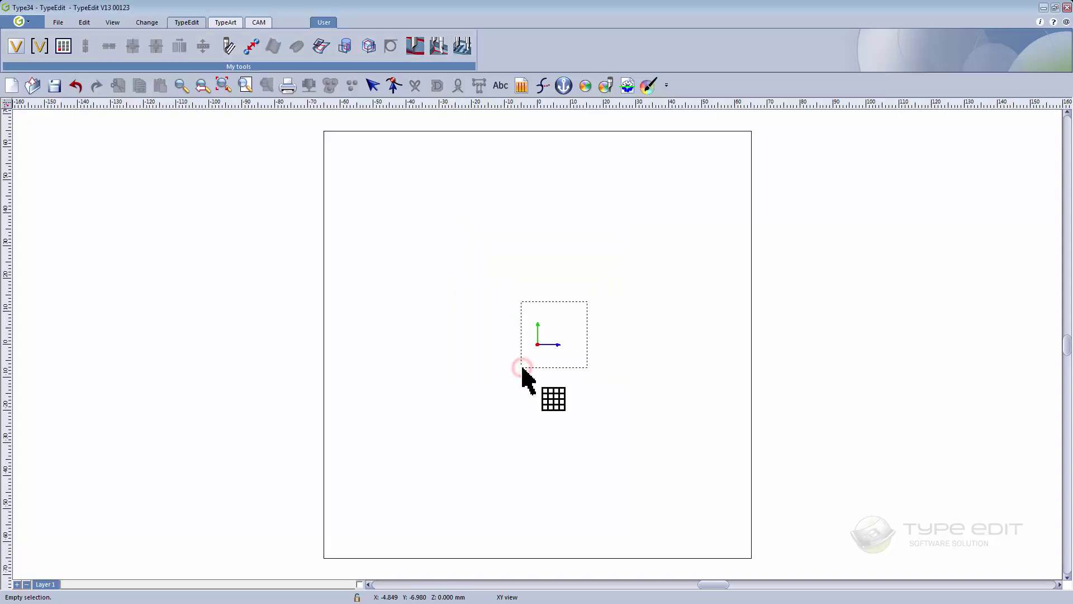
{"action": "left_click", "coordinate": [487, 254]}
{"action": "left_click_drag", "start_coordinate": [486, 254], "coordinate": [380, 394]}
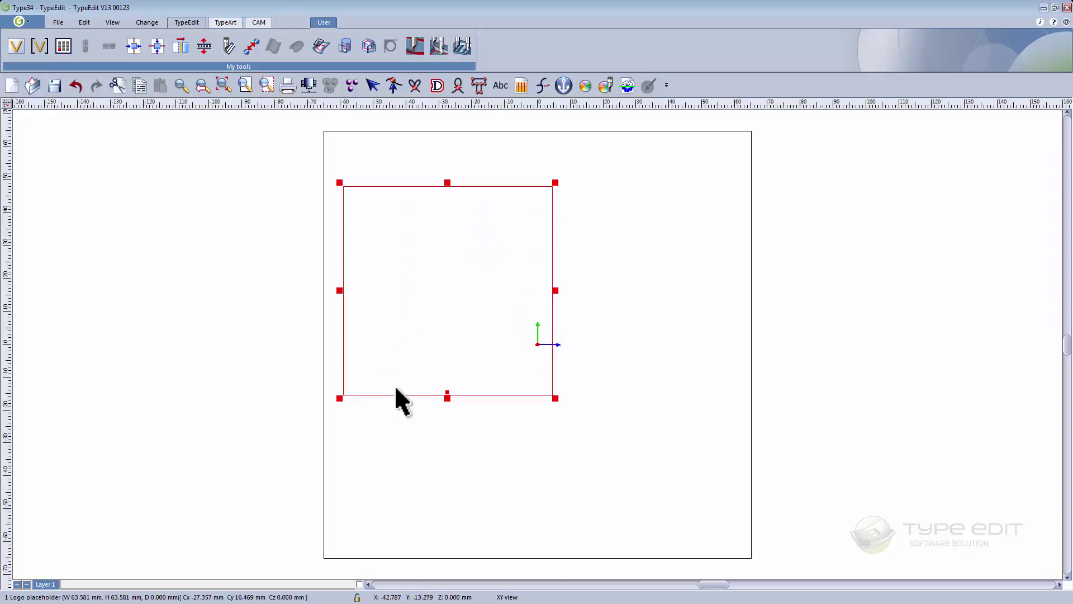
Step: Scale the logo placeholder proportionally to a width and height of 92 mm
{"action": "left_click_drag", "start_coordinate": [338, 399], "coordinate": [327, 412]}
{"action": "type", "text": "92"}
{"action": "key", "text": "Tab"}
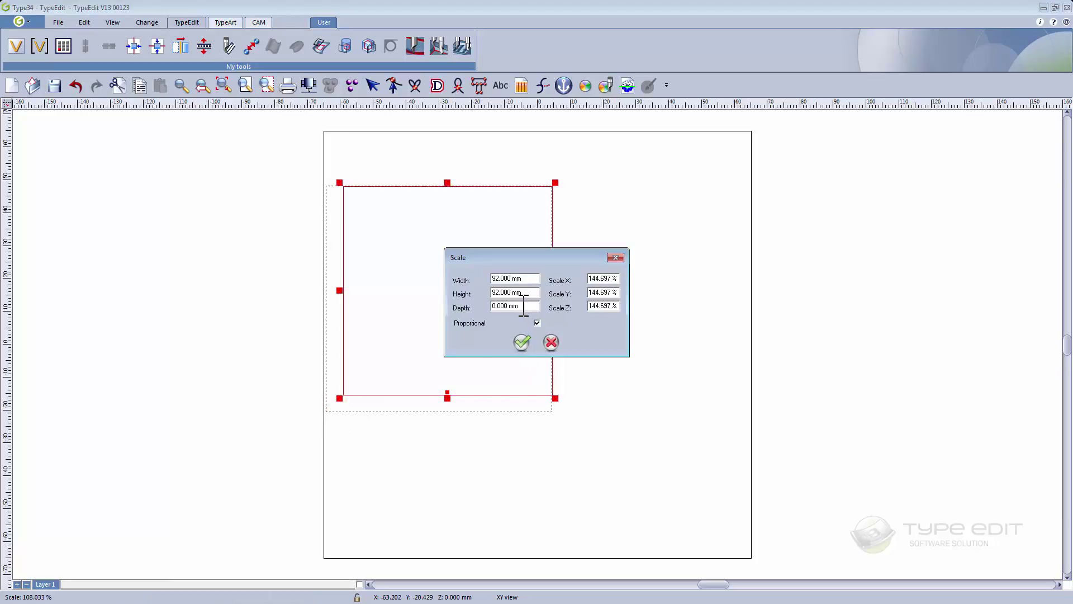
{"action": "left_click", "coordinate": [528, 343]}
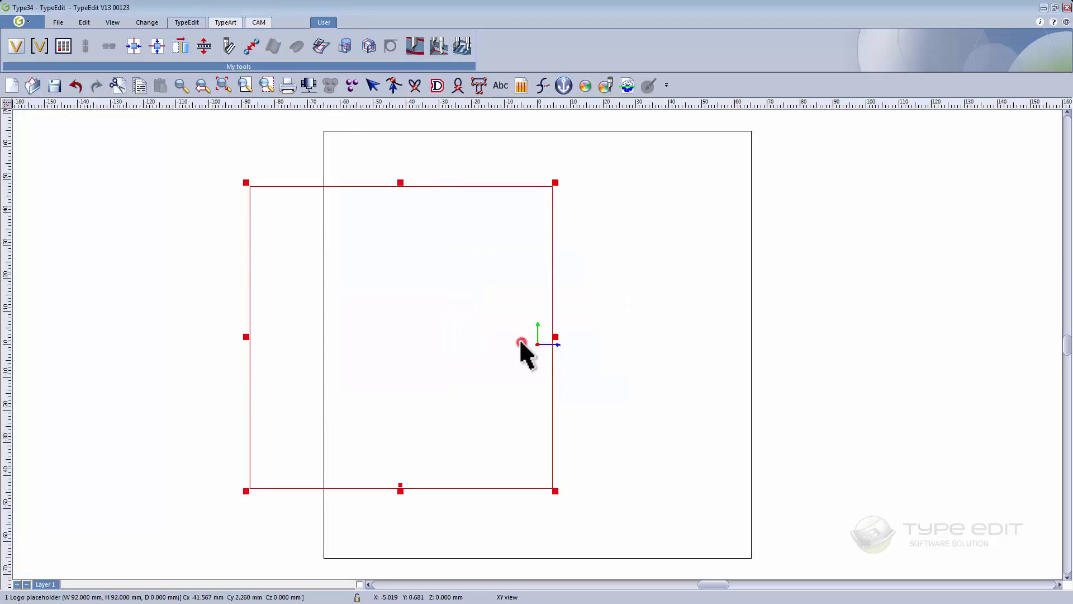
Step: Center the logo placeholder horizontally on the plate and raise it so its center sits at Y 10 mm
{"action": "left_click", "coordinate": [151, 46]}
{"action": "left_click", "coordinate": [137, 52]}
{"action": "key", "text": "Up"}
{"action": "key", "text": "Up"}
{"action": "key", "text": "Up"}
{"action": "key", "text": "Up"}
{"action": "key", "text": "Up"}
{"action": "key", "text": "Up"}
{"action": "key", "text": "Up"}
{"action": "key", "text": "Up"}
{"action": "key", "text": "Up"}
{"action": "key", "text": "Up"}
{"action": "key", "text": "Up"}
{"action": "key", "text": "Up"}
{"action": "key", "text": "Up"}
{"action": "key", "text": "Up"}
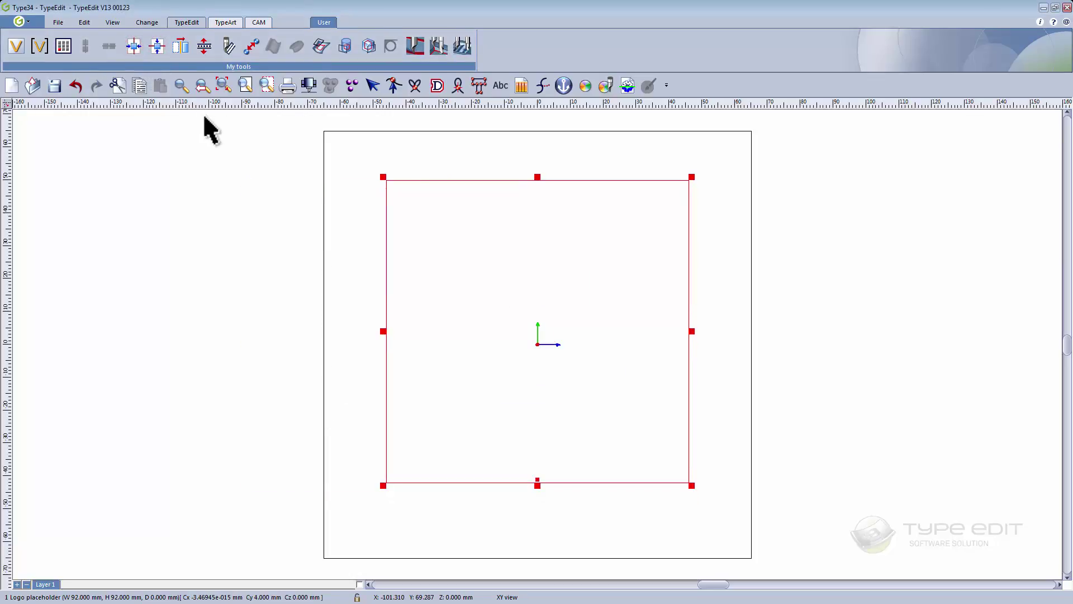
{"action": "key", "text": "Down"}
{"action": "key", "text": "Down"}
{"action": "key", "text": "Down"}
{"action": "key", "text": "Down"}
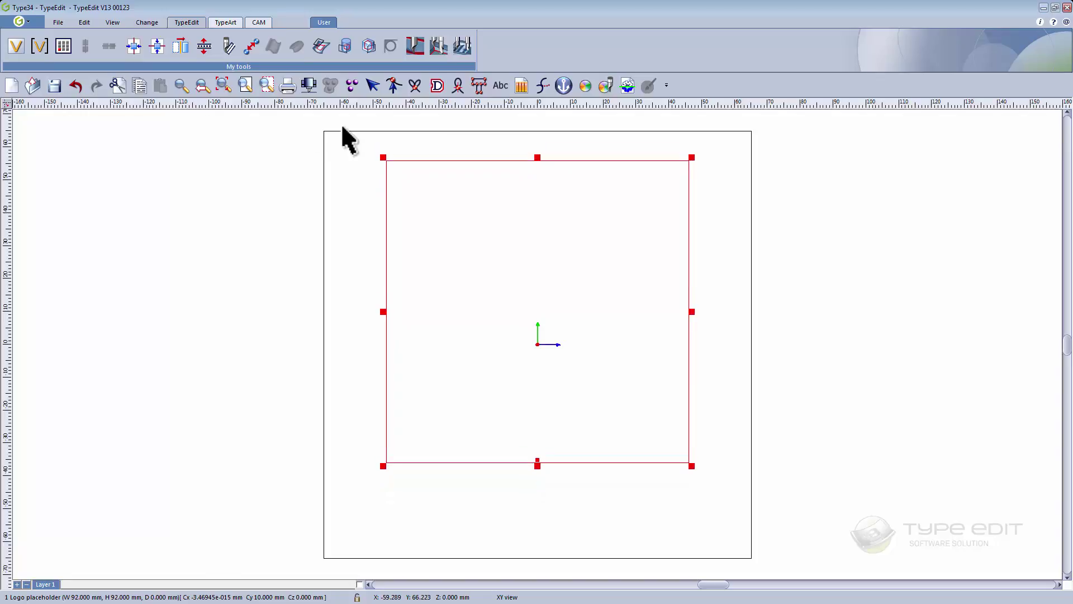
{"action": "left_click", "coordinate": [397, 145]}
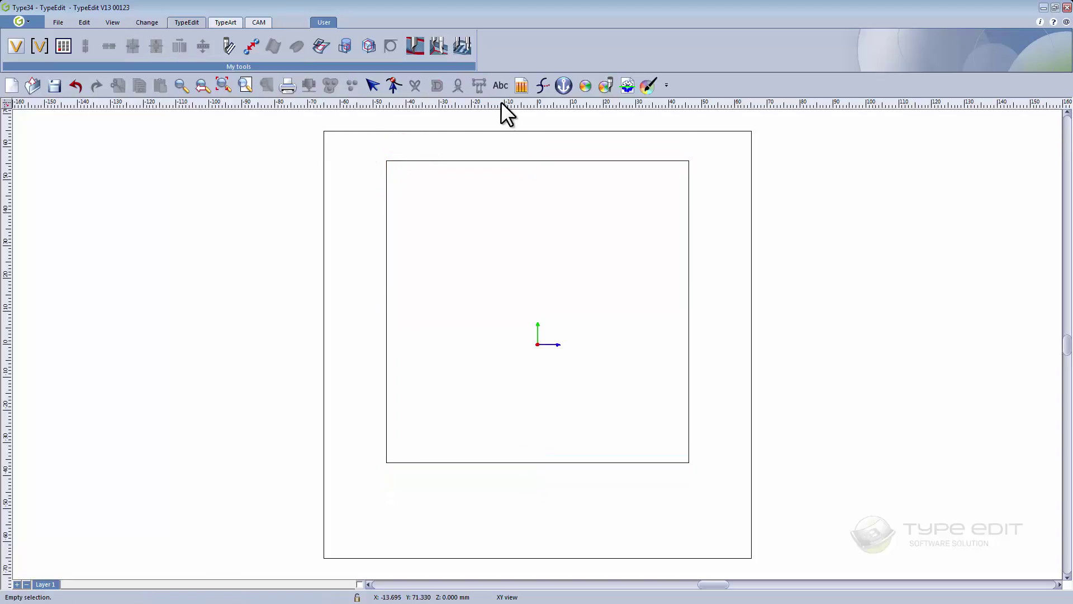
Step: Insert a text variable called NAME on the plate, below the logo placeholder
{"action": "left_click", "coordinate": [501, 85]}
{"action": "left_click", "coordinate": [545, 514]}
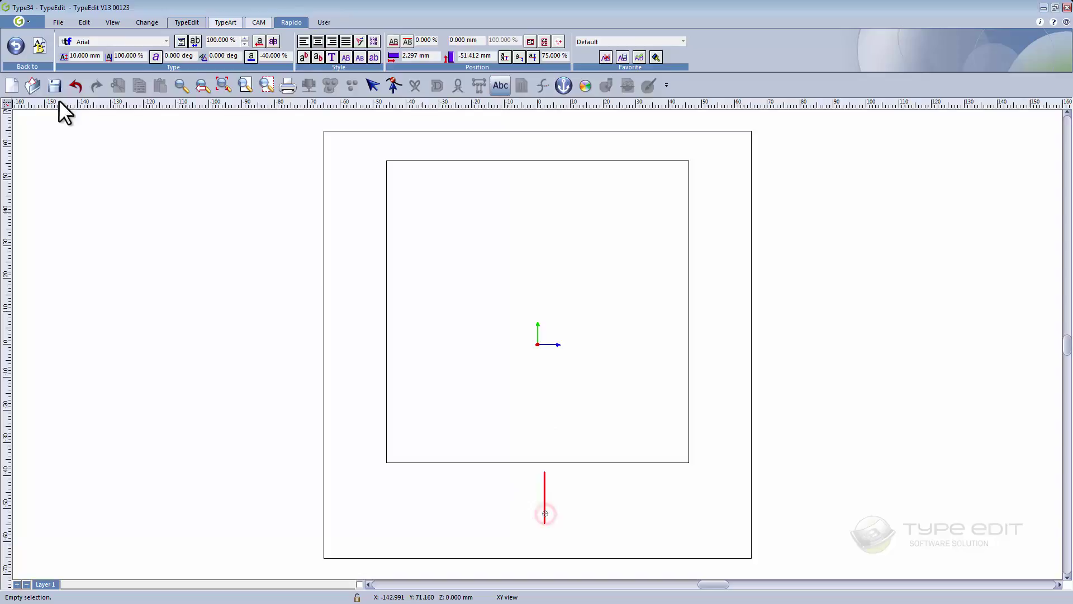
{"action": "left_click", "coordinate": [40, 45]}
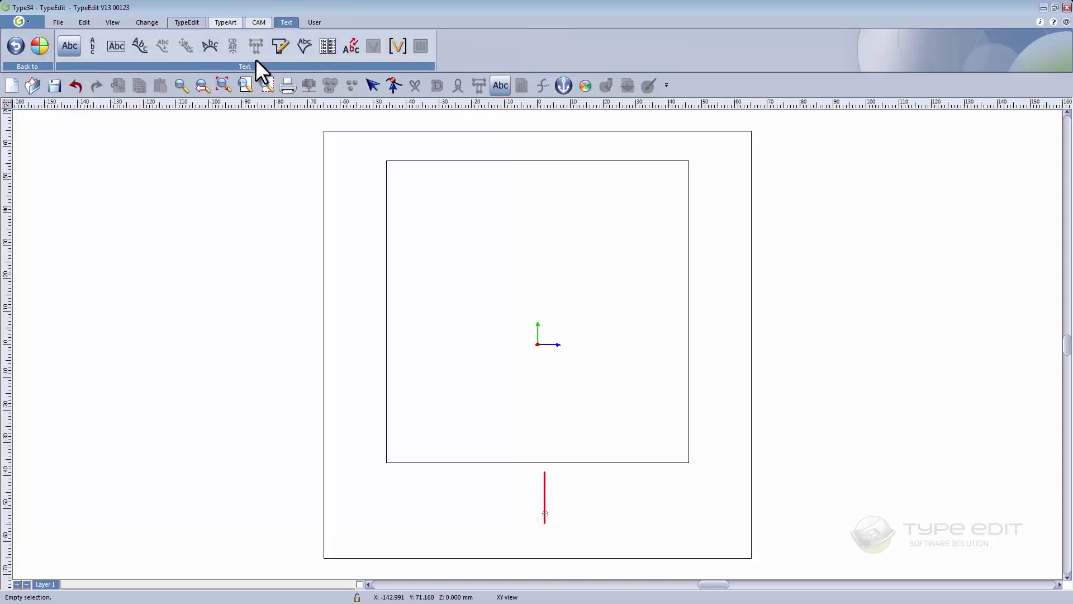
{"action": "left_click", "coordinate": [398, 46]}
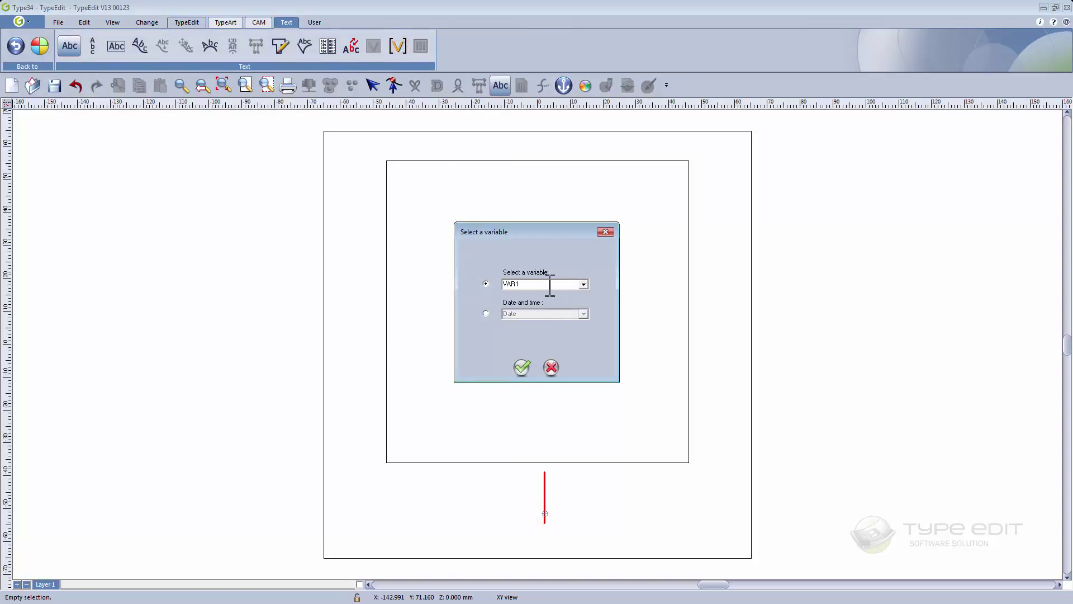
{"action": "type", "text": "NAME"}
{"action": "left_click", "coordinate": [522, 367]}
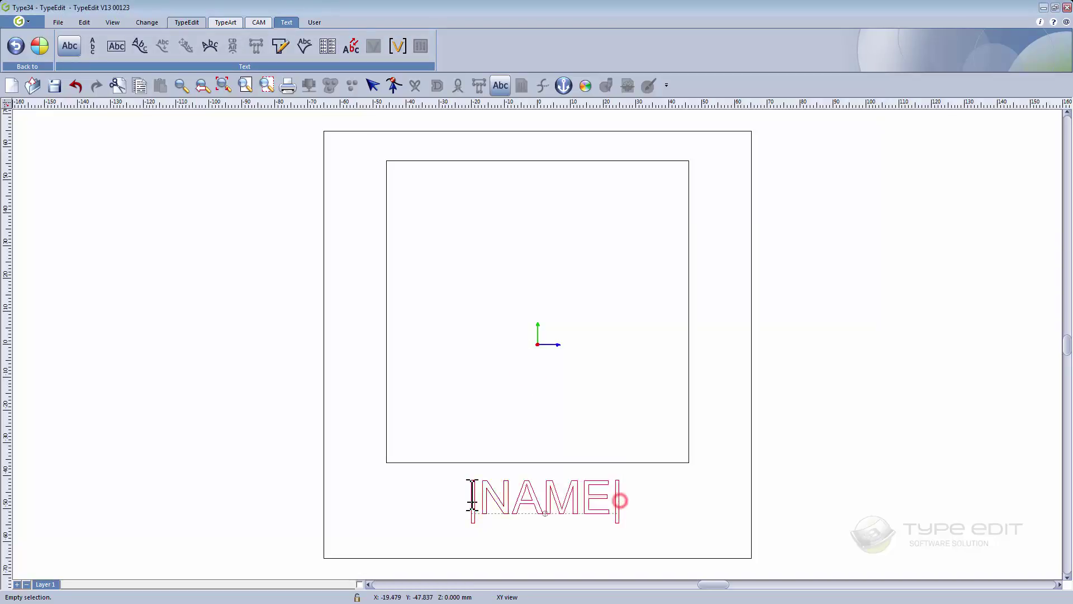
Step: Position the NAME variable text at X 0 mm and Y -49.5 mm
{"action": "key", "text": "Escape"}
{"action": "left_click", "coordinate": [39, 44]}
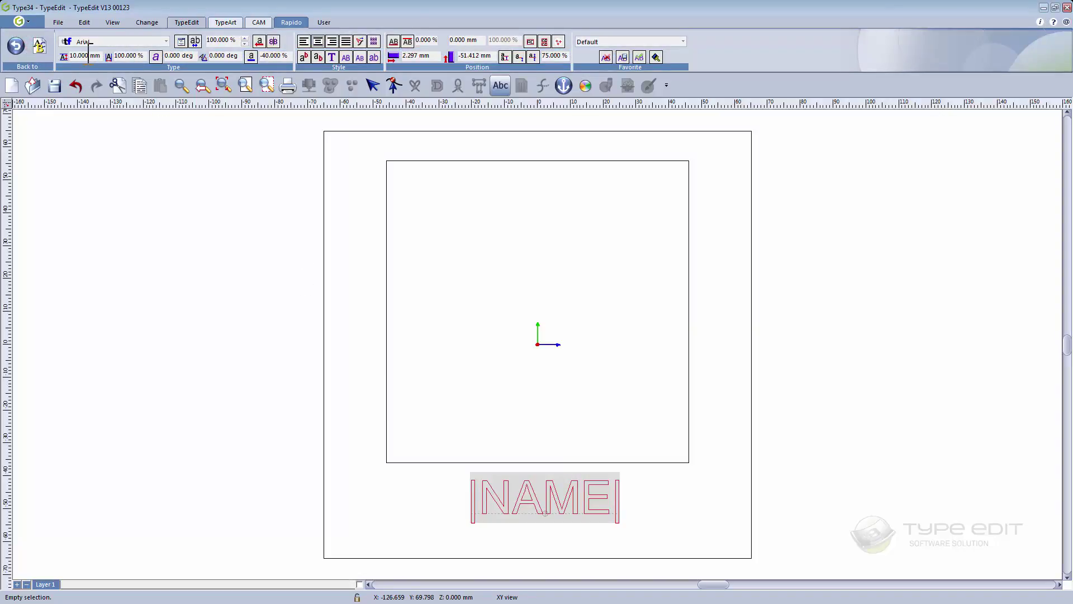
{"action": "left_click", "coordinate": [433, 56]}
{"action": "type", "text": "0"}
{"action": "left_click", "coordinate": [494, 56]}
{"action": "type", "text": "-49.5"}
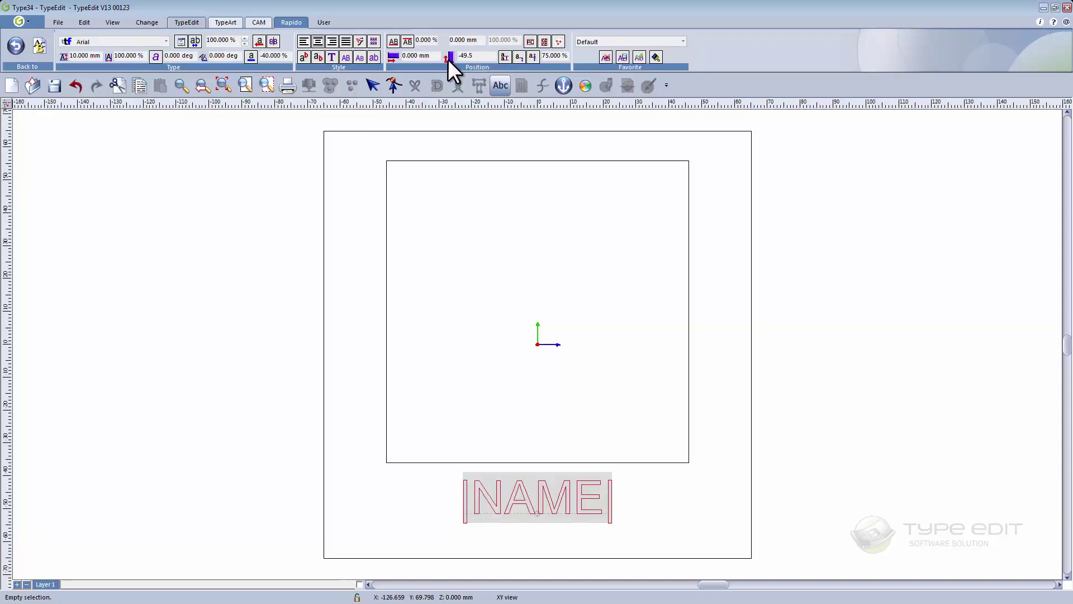
{"action": "key", "text": "Return"}
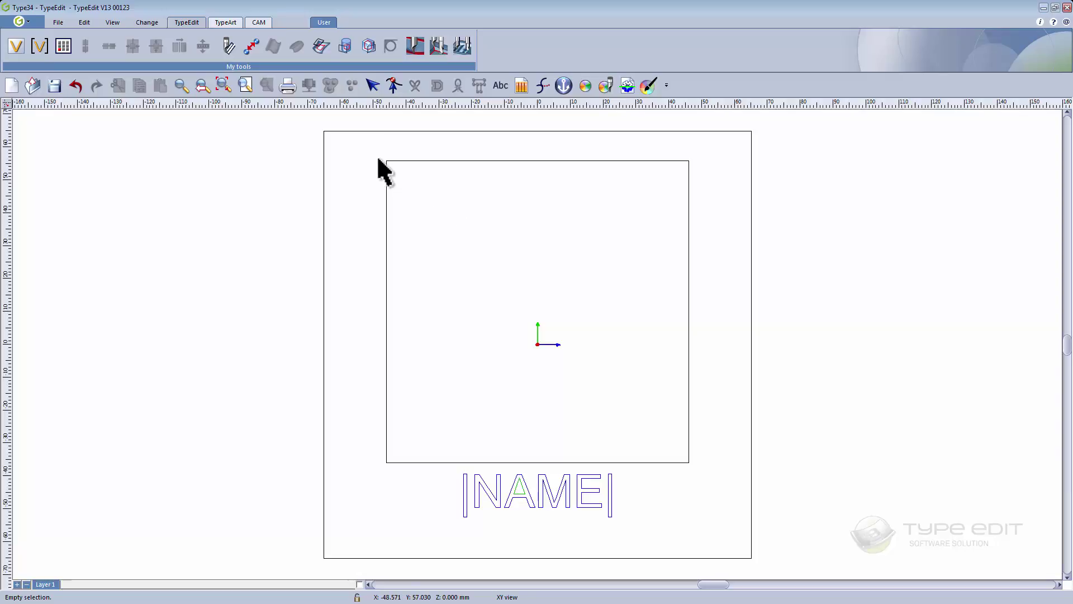
Step: Fill the Logo1 column of the variables table with all symbols of the LOGO folder, from Baby Table.smb to Women.smb
{"action": "left_click", "coordinate": [17, 48]}
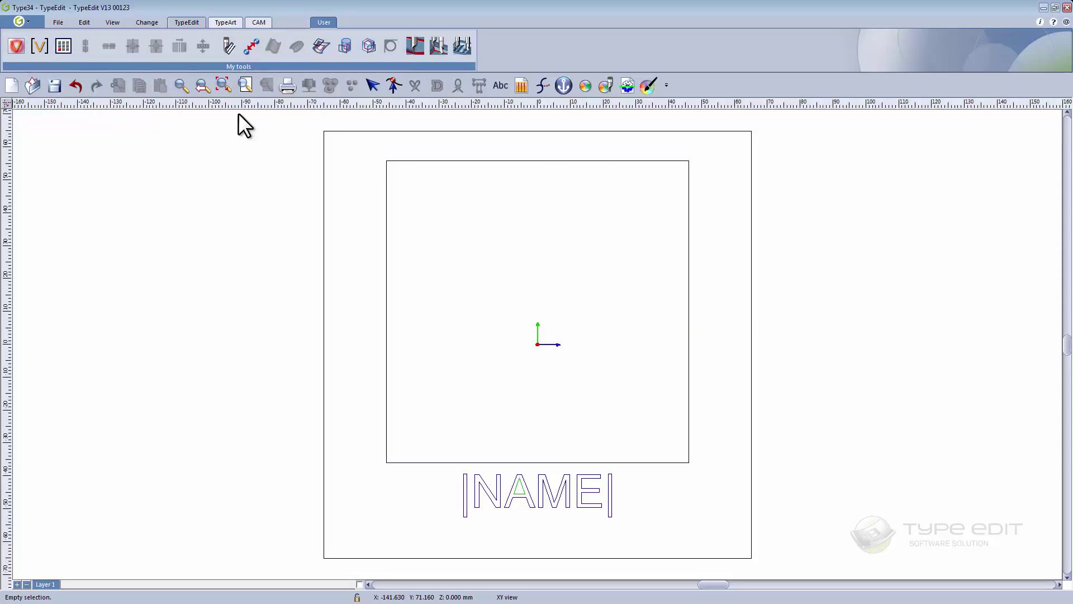
{"action": "left_click_drag", "start_coordinate": [516, 189], "coordinate": [543, 132]}
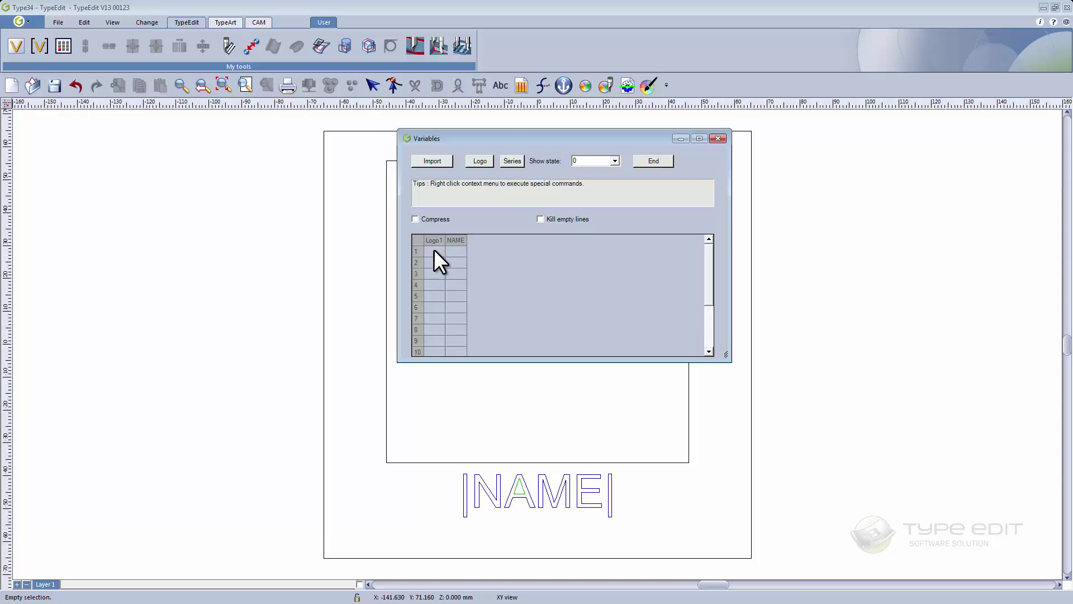
{"action": "left_click", "coordinate": [479, 160]}
{"action": "scroll", "coordinate": [567, 257], "scroll_direction": "down", "scroll_amount": 5}
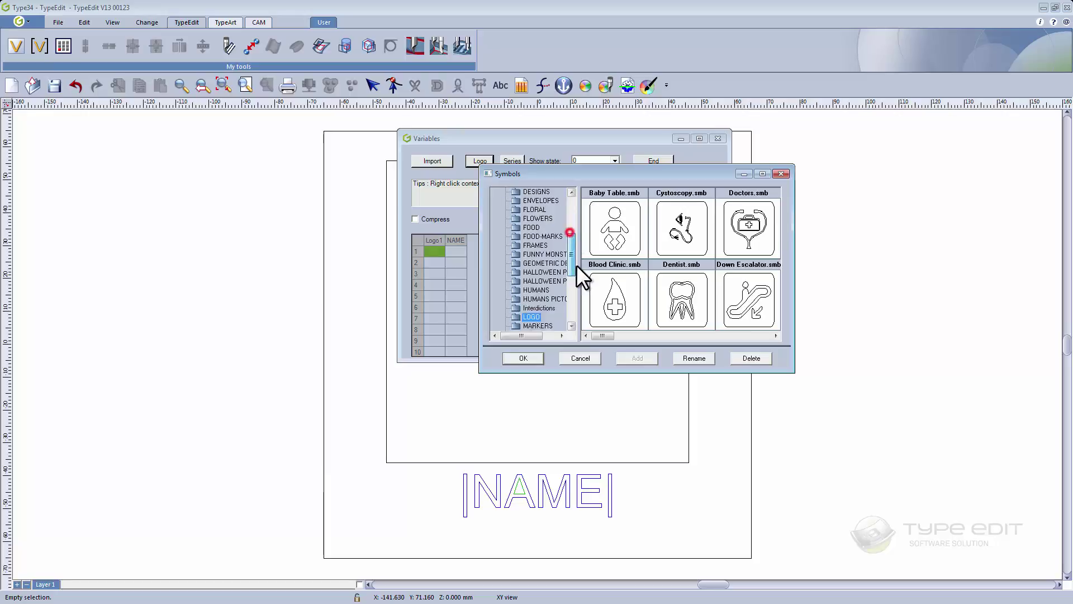
{"action": "left_click", "coordinate": [533, 272]}
{"action": "left_click", "coordinate": [622, 223]}
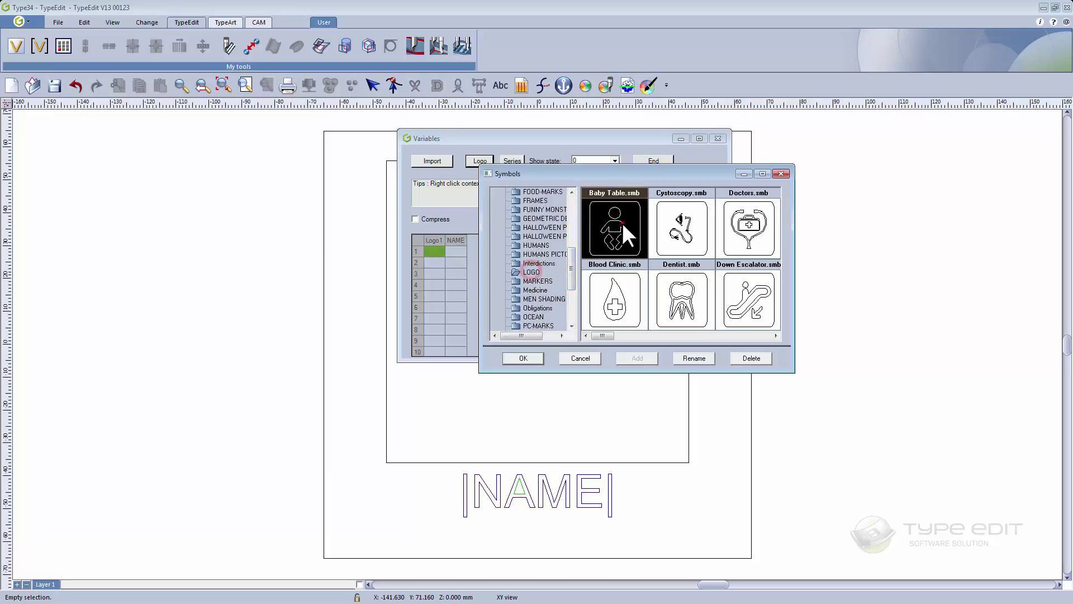
{"action": "key", "text": "shift+Down"}
{"action": "key", "text": "shift+Down"}
{"action": "key", "text": "shift+Down"}
{"action": "key", "text": "shift+Down"}
{"action": "key", "text": "shift+Down"}
{"action": "key", "text": "shift+Down"}
{"action": "key", "text": "shift+Down"}
{"action": "key", "text": "shift+Down"}
{"action": "key", "text": "shift+Down"}
{"action": "key", "text": "shift+Down"}
{"action": "key", "text": "shift+Down"}
{"action": "key", "text": "shift+Down"}
{"action": "key", "text": "shift+Down"}
{"action": "key", "text": "shift+Down"}
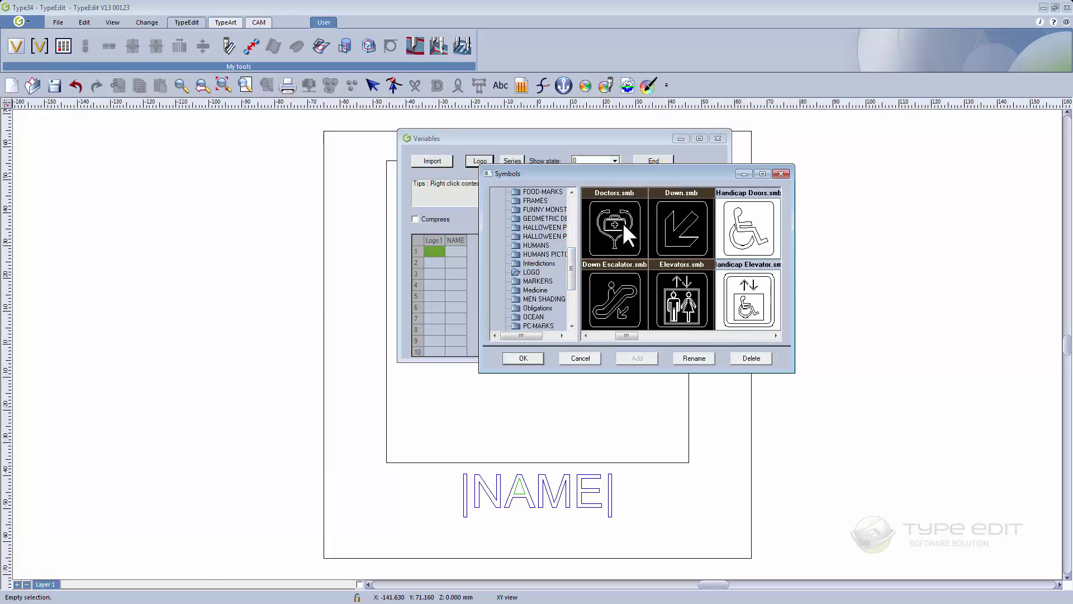
{"action": "key", "text": "shift+Down"}
{"action": "key", "text": "shift+Down"}
{"action": "key", "text": "shift+Down"}
{"action": "key", "text": "shift+Down"}
{"action": "key", "text": "shift+Down"}
{"action": "key", "text": "shift+Down"}
{"action": "key", "text": "shift+Down"}
{"action": "key", "text": "shift+Down"}
{"action": "key", "text": "shift+Down"}
{"action": "key", "text": "shift+Down"}
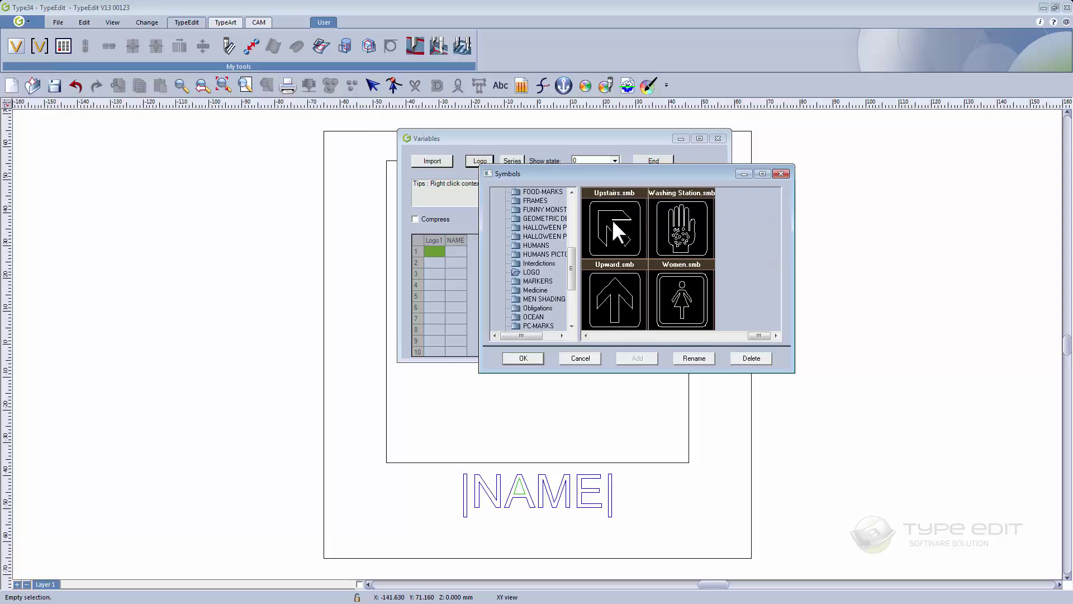
{"action": "left_click", "coordinate": [525, 358]}
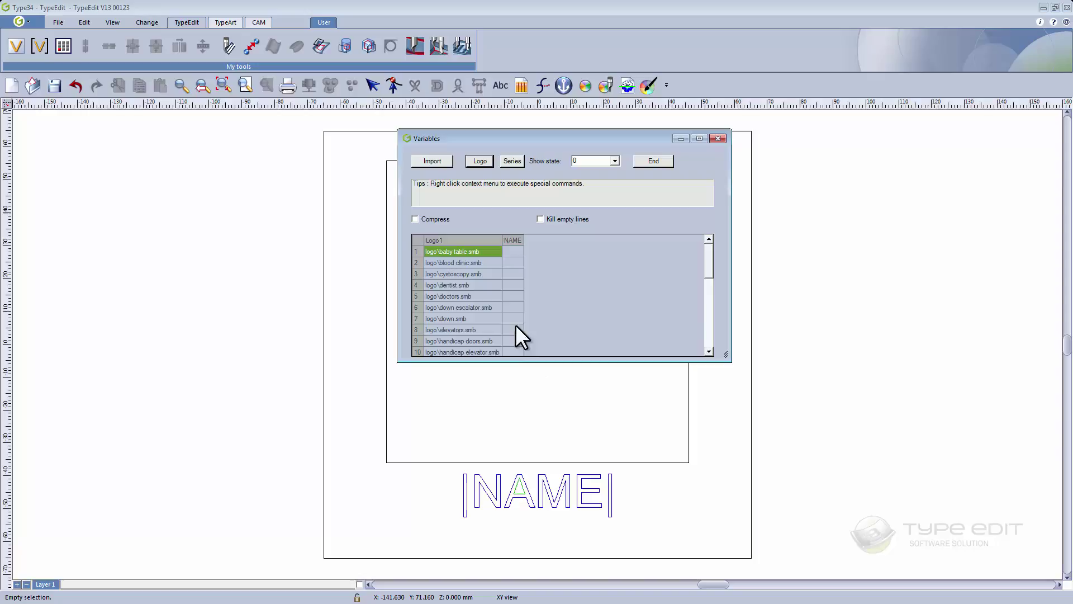
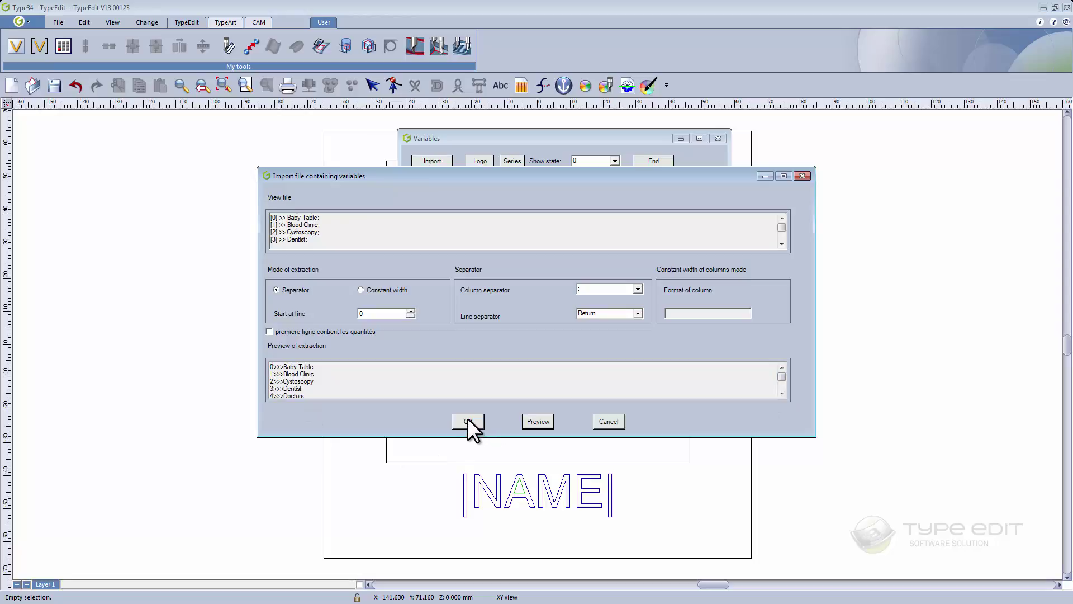
Step: Complete the import of the symbol names from the text file into the NAME column and check the rows
{"action": "left_click", "coordinate": [468, 420]}
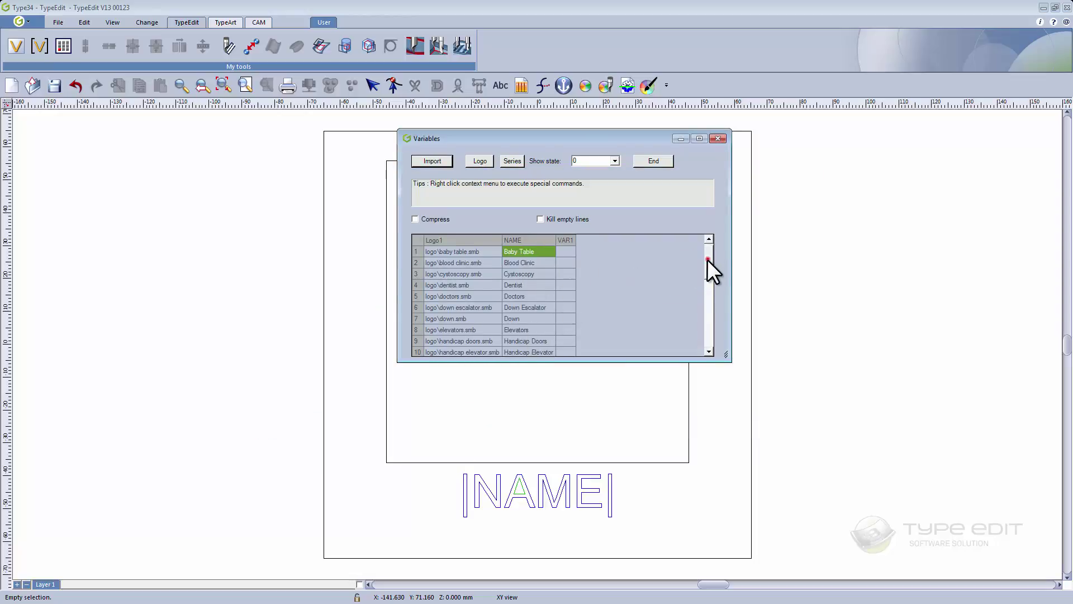
{"action": "mouse_move", "coordinate": [706, 260]}
{"action": "left_mouse_down"}
{"action": "mouse_move", "coordinate": [708, 343]}
{"action": "mouse_move", "coordinate": [708, 249]}
{"action": "left_mouse_up"}
Step: Enable Compress for the variables table and set the quantity of the Down sign to 3
{"action": "left_click", "coordinate": [415, 219]}
{"action": "left_click", "coordinate": [417, 319]}
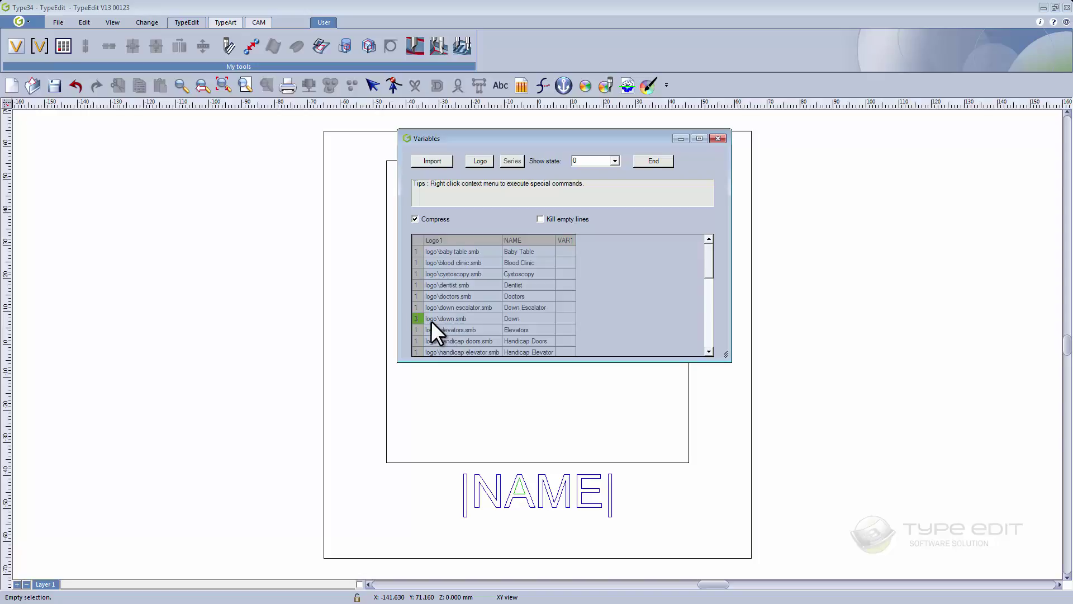
Step: Set the quantity of the Left sign to 5 and of the Men sign to 3
{"action": "left_click", "coordinate": [708, 350]}
{"action": "left_click", "coordinate": [707, 350]}
{"action": "left_click", "coordinate": [708, 350]}
{"action": "left_click", "coordinate": [708, 350]}
{"action": "left_click", "coordinate": [708, 350]}
{"action": "left_click", "coordinate": [708, 350]}
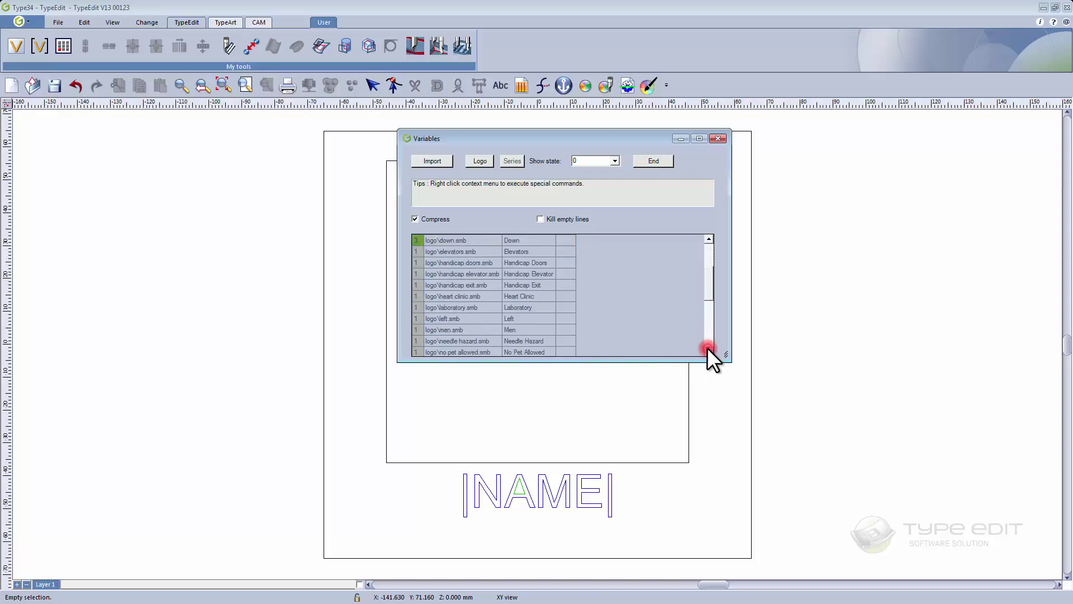
{"action": "left_click", "coordinate": [418, 317]}
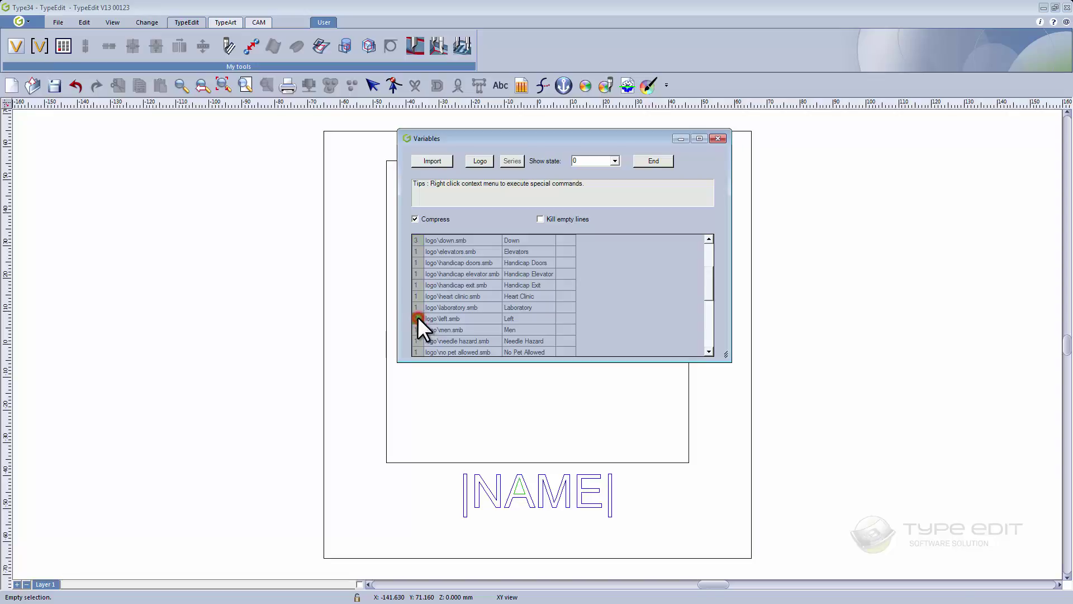
{"action": "left_click", "coordinate": [419, 319]}
{"action": "type", "text": "5"}
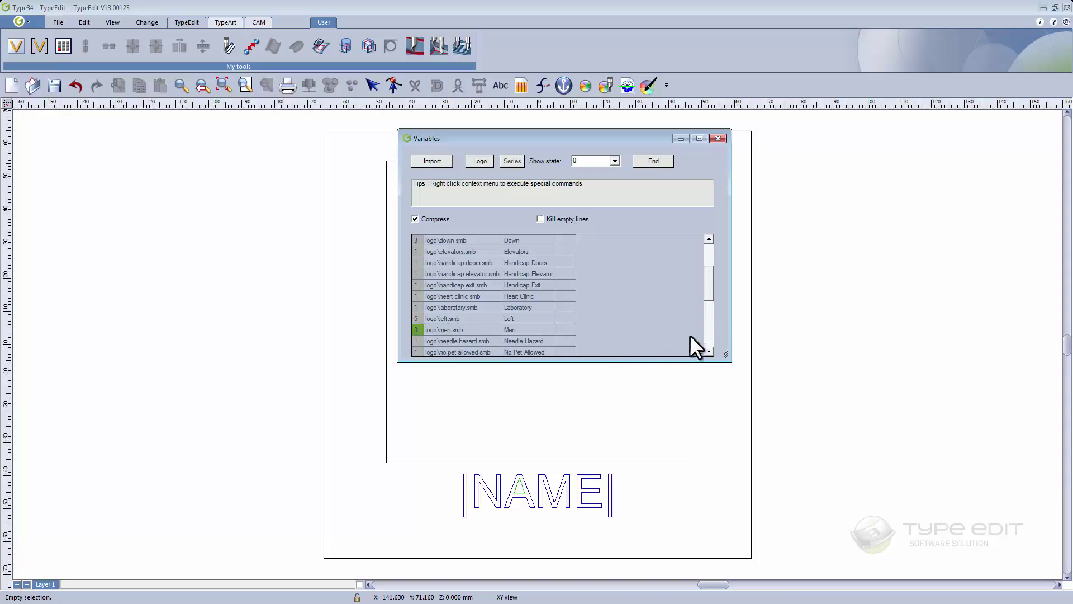
Step: Change the quantities of the Women and Right signs, and finish editing the variables table
{"action": "left_click_drag", "start_coordinate": [705, 300], "coordinate": [702, 347]}
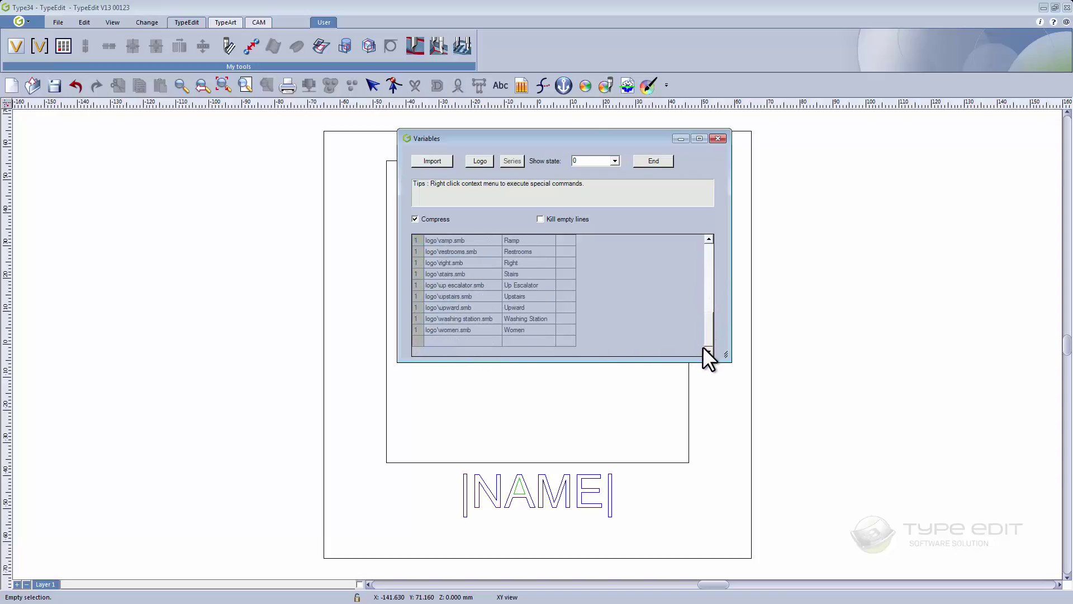
{"action": "left_click", "coordinate": [418, 329]}
{"action": "left_click", "coordinate": [417, 263]}
{"action": "left_click_drag", "start_coordinate": [706, 325], "coordinate": [698, 253]}
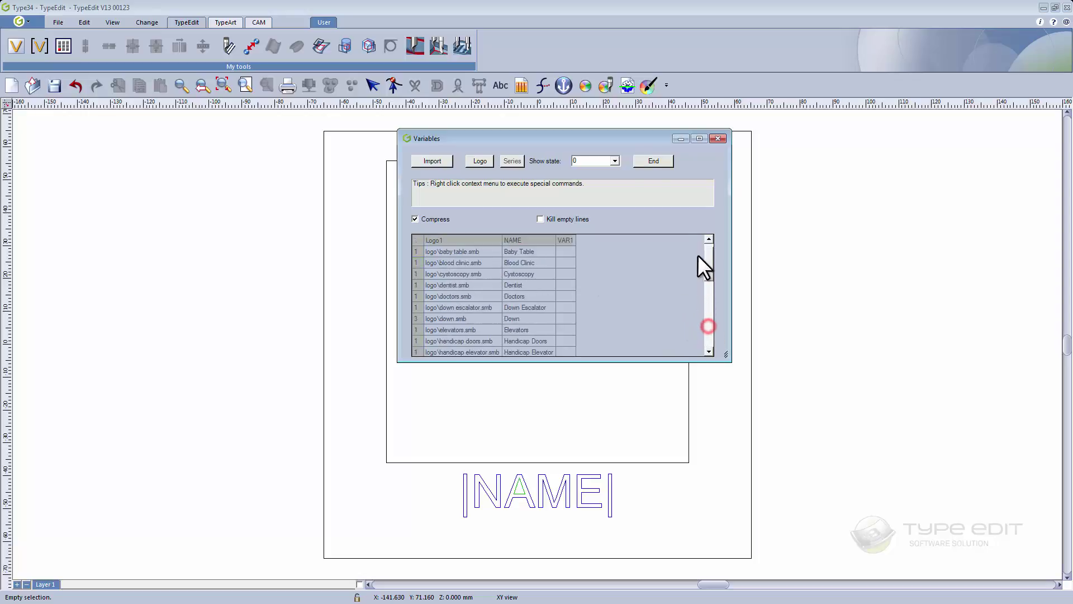
{"action": "left_click", "coordinate": [653, 161]}
Step: Set up a Multicopy of the logo placeholder and NAME text with the quantity limited to variable data
{"action": "scroll", "coordinate": [487, 234], "scroll_direction": "down", "scroll_amount": 1}
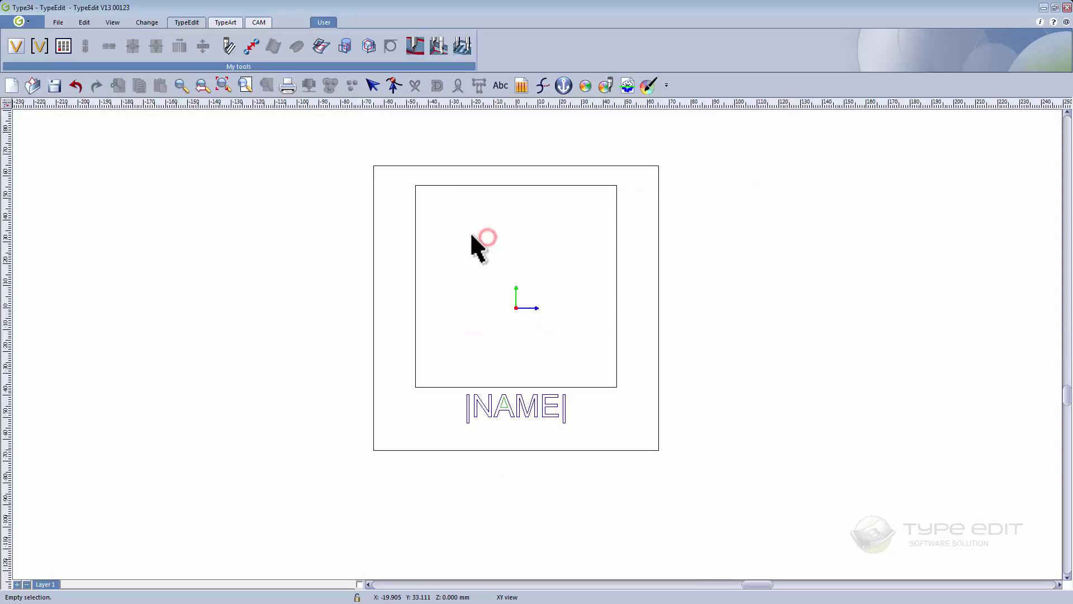
{"action": "left_click_drag", "start_coordinate": [384, 140], "coordinate": [645, 487]}
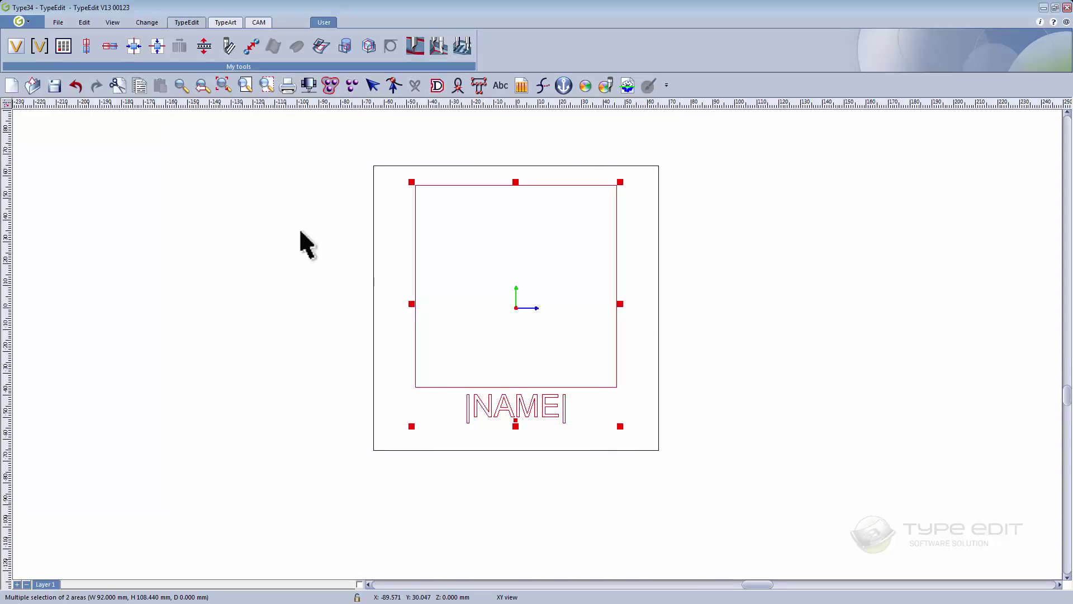
{"action": "left_click", "coordinate": [63, 47]}
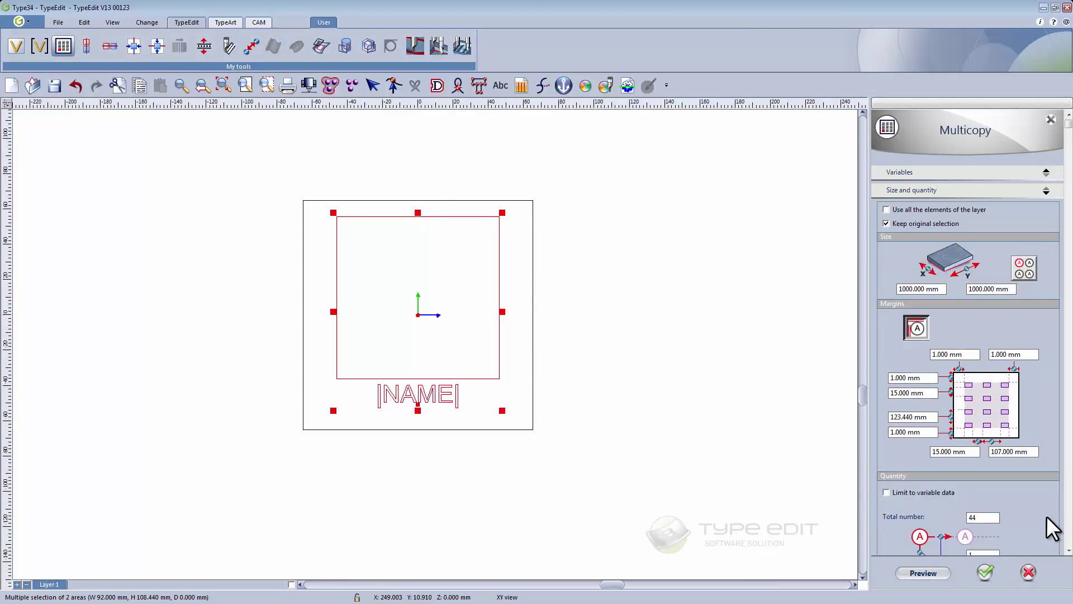
{"action": "left_click", "coordinate": [1069, 551]}
{"action": "left_click", "coordinate": [1068, 551]}
{"action": "left_click", "coordinate": [1069, 552]}
{"action": "left_click", "coordinate": [1069, 551]}
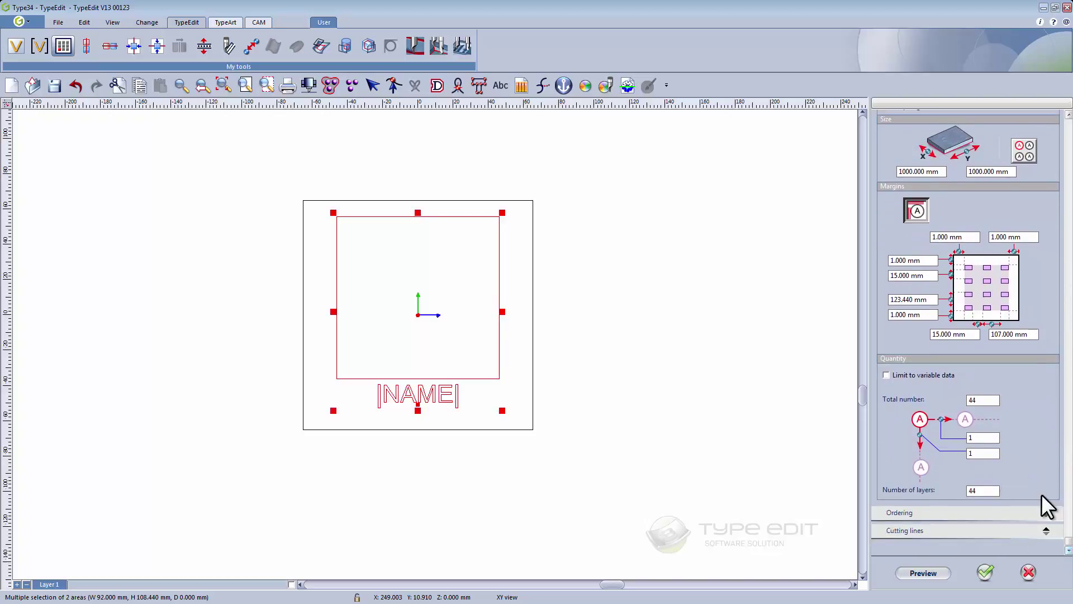
{"action": "left_click", "coordinate": [915, 375]}
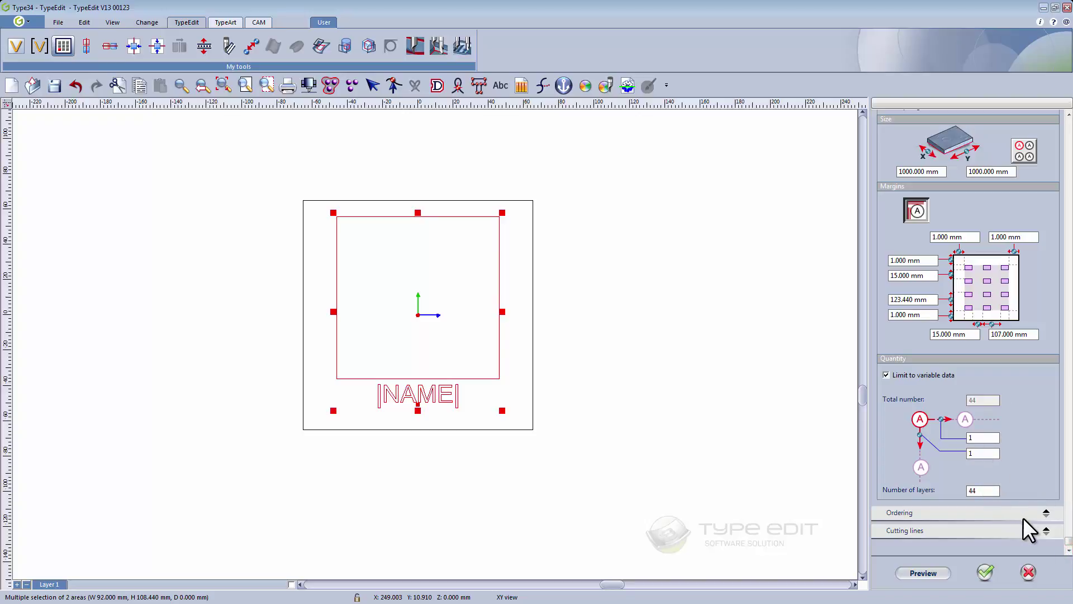
Step: Review the Multicopy ordering and cutting-line settings and generate the variable signs
{"action": "left_click", "coordinate": [1045, 512]}
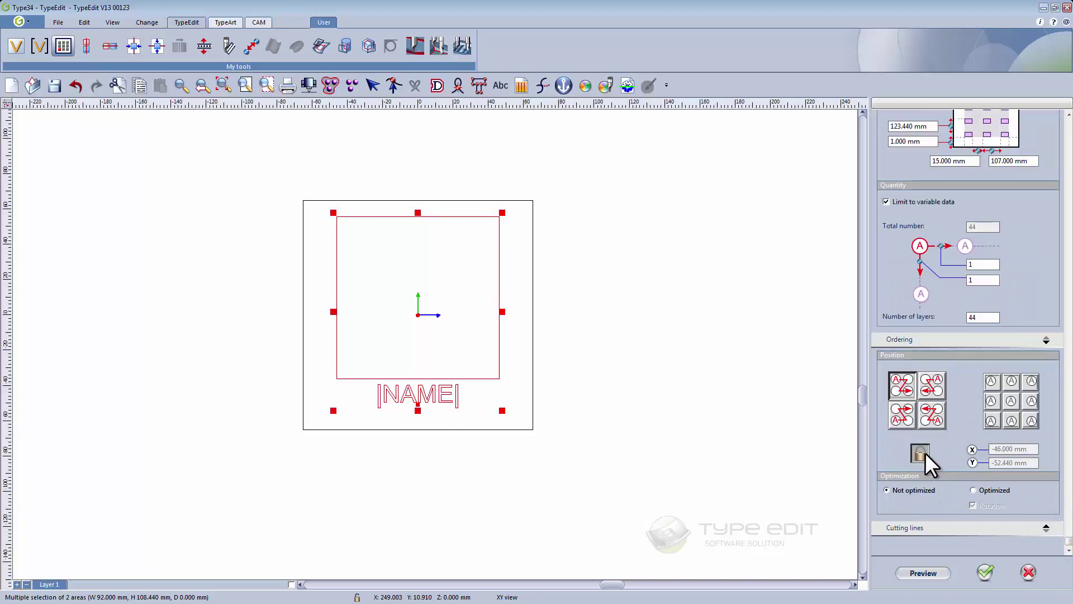
{"action": "left_click", "coordinate": [1069, 550]}
{"action": "left_click", "coordinate": [1007, 530]}
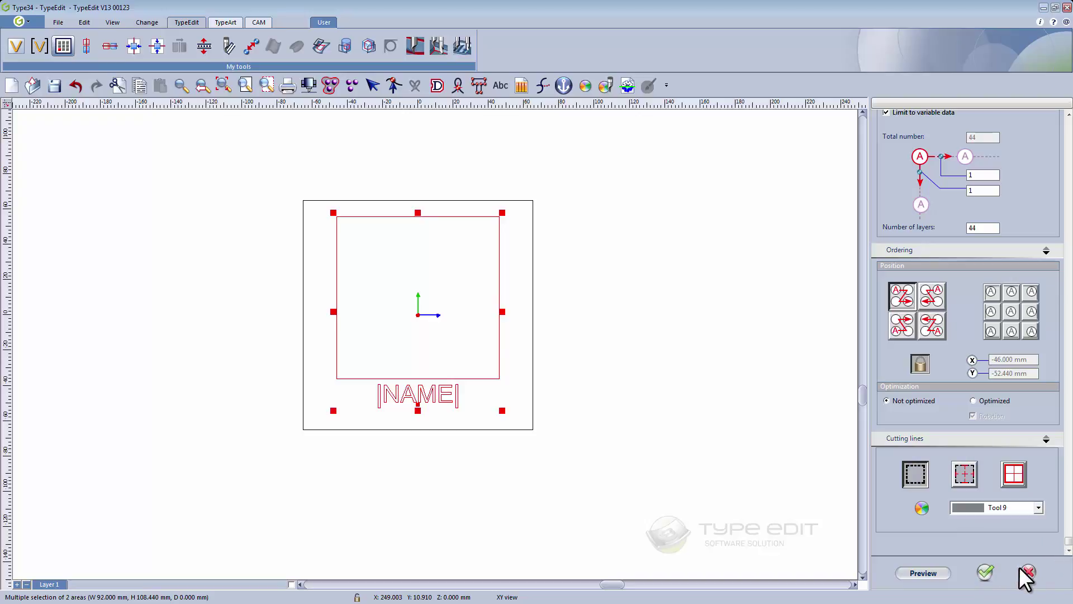
{"action": "left_click", "coordinate": [986, 573]}
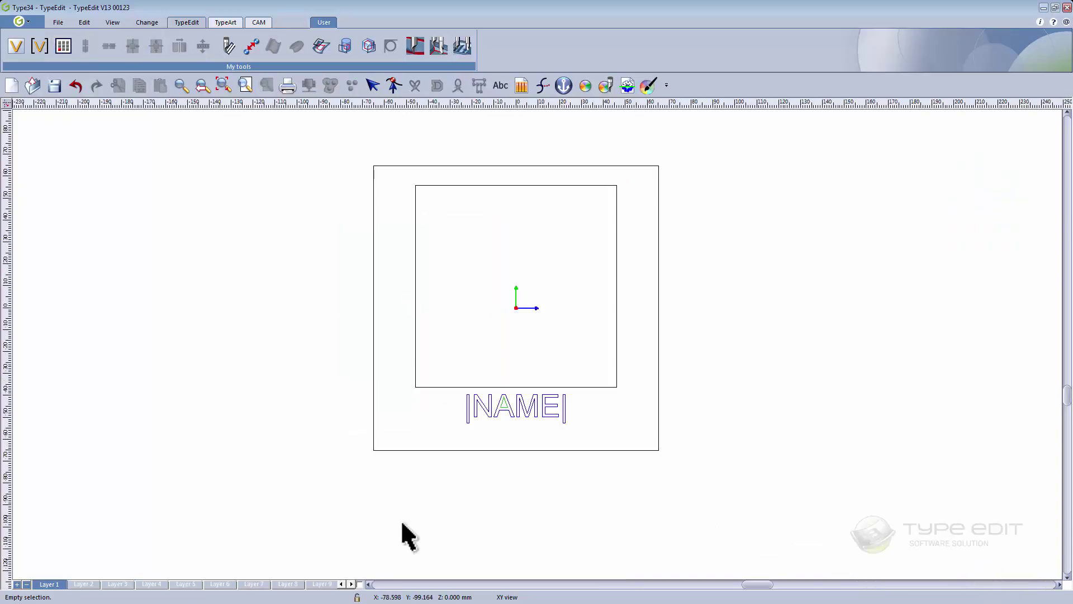
Step: View the generated signs on Layer 2, Layer 3 and Layer 4
{"action": "left_click", "coordinate": [83, 585]}
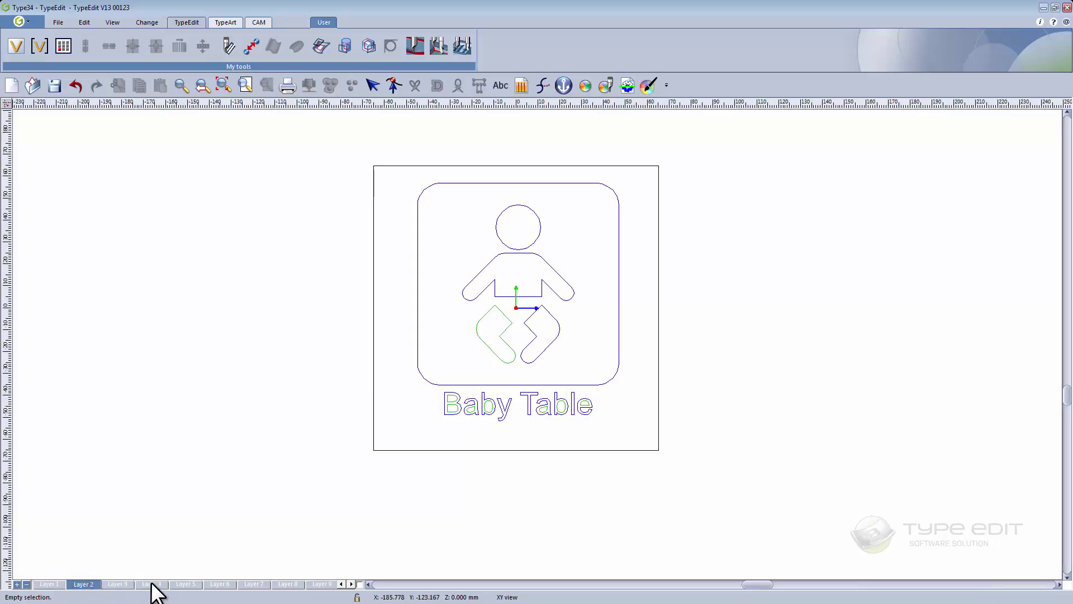
{"action": "left_click", "coordinate": [119, 584]}
{"action": "left_click", "coordinate": [151, 584]}
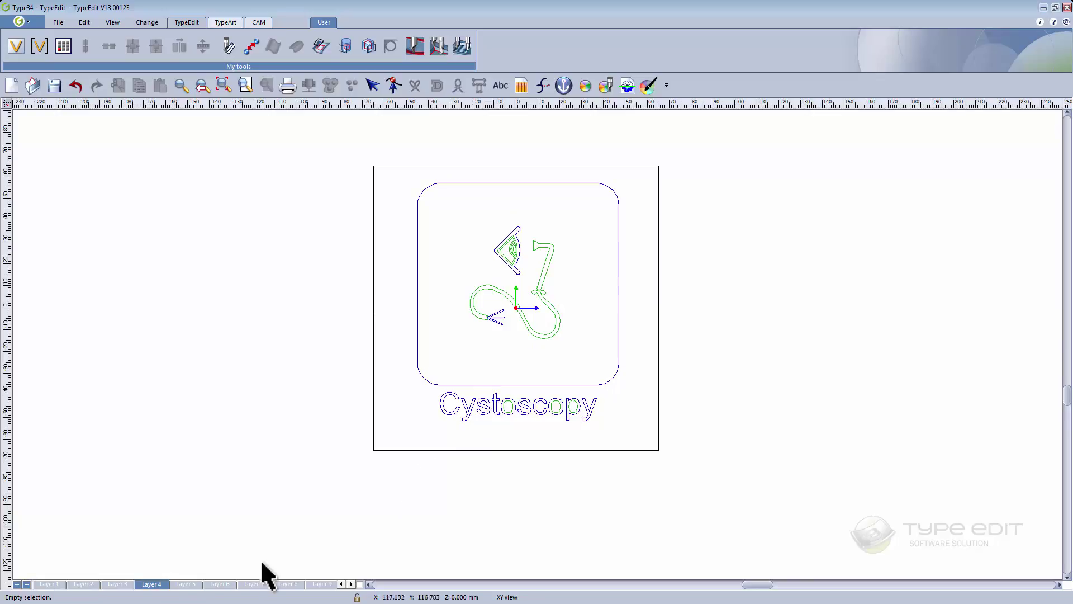
Step: View the generated signs one by one from Layer 5 through Layer 11
{"action": "left_click", "coordinate": [190, 584]}
{"action": "left_click", "coordinate": [231, 585]}
{"action": "left_click", "coordinate": [256, 585]}
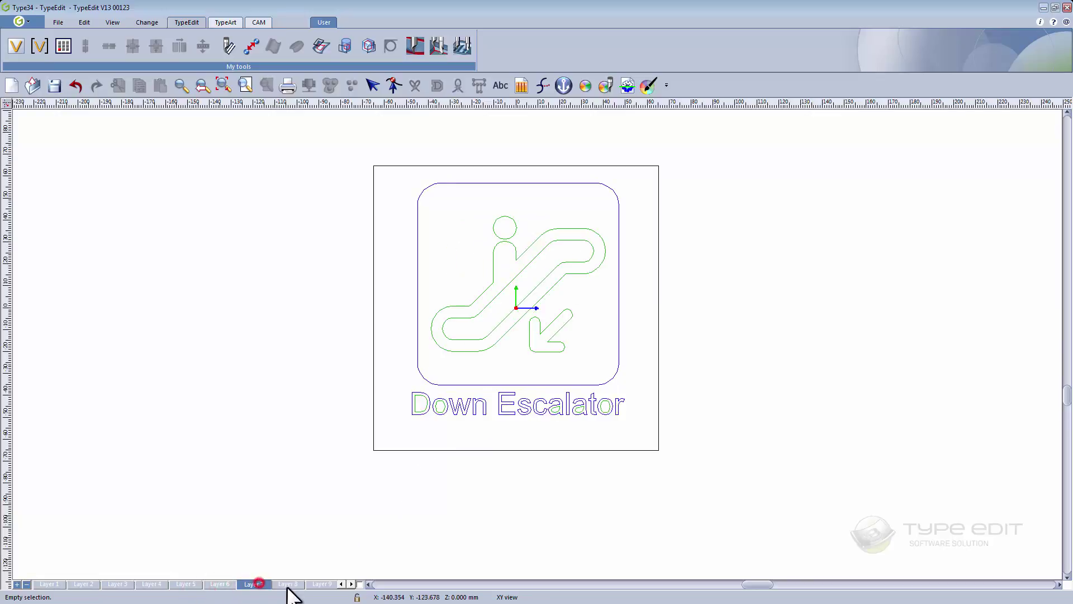
{"action": "left_click", "coordinate": [288, 584]}
{"action": "left_click", "coordinate": [321, 585]}
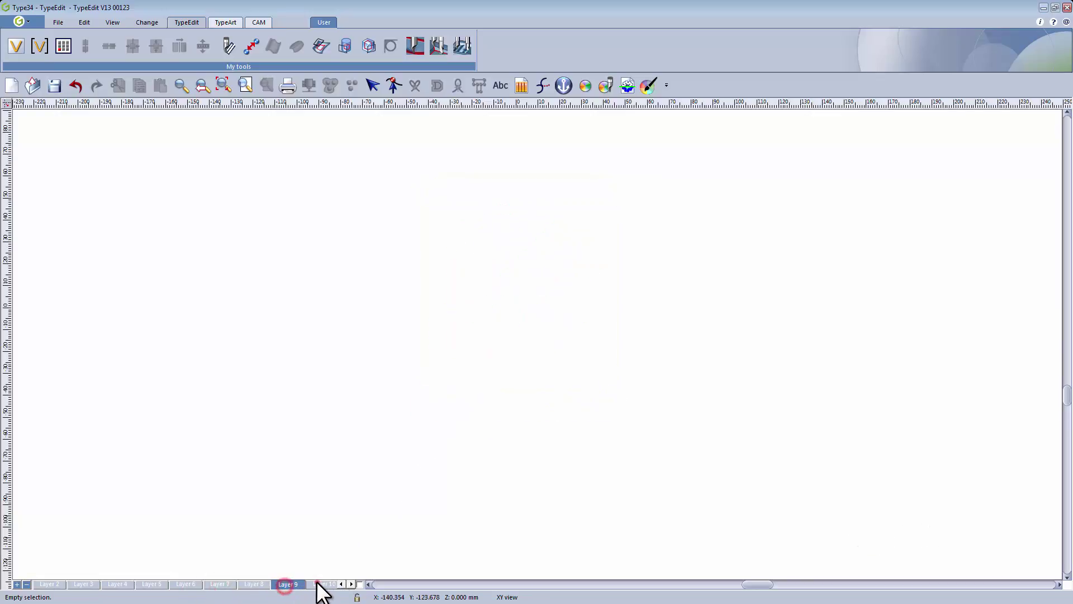
{"action": "left_click", "coordinate": [351, 583]}
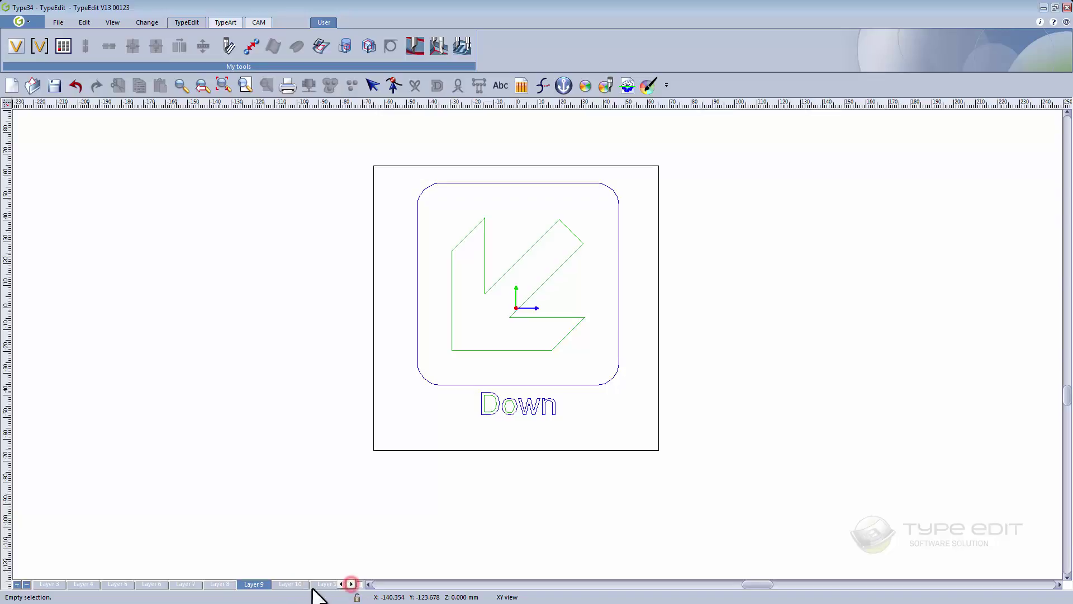
{"action": "left_click", "coordinate": [290, 584]}
{"action": "left_click", "coordinate": [327, 584]}
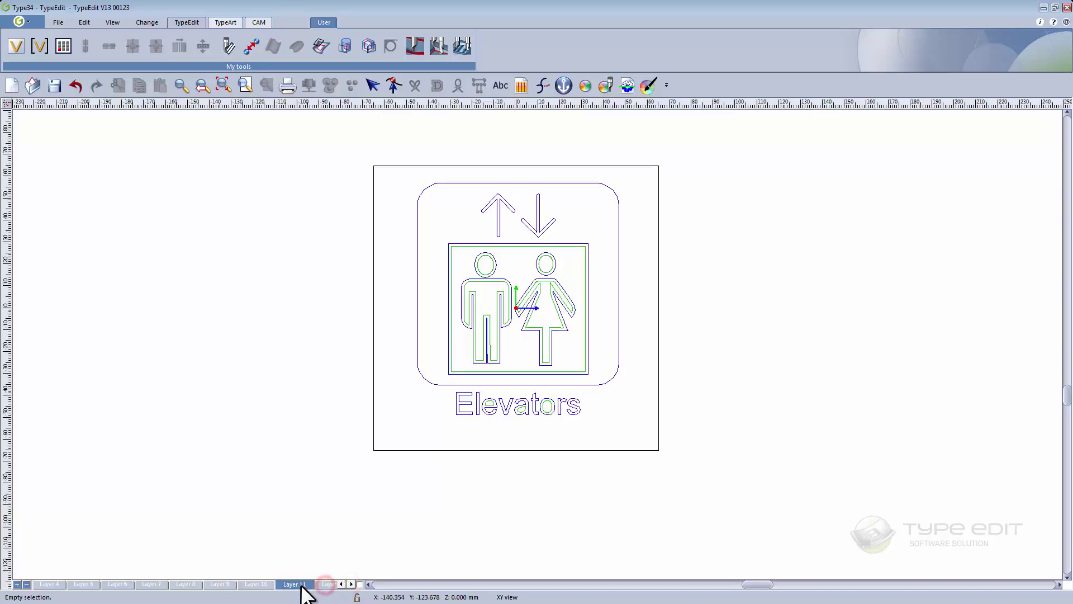
Step: Go back through the signs on Layer 10, Layer 9 and Layer 8, and return to Layer 9
{"action": "left_click", "coordinate": [264, 585]}
{"action": "left_click", "coordinate": [220, 584]}
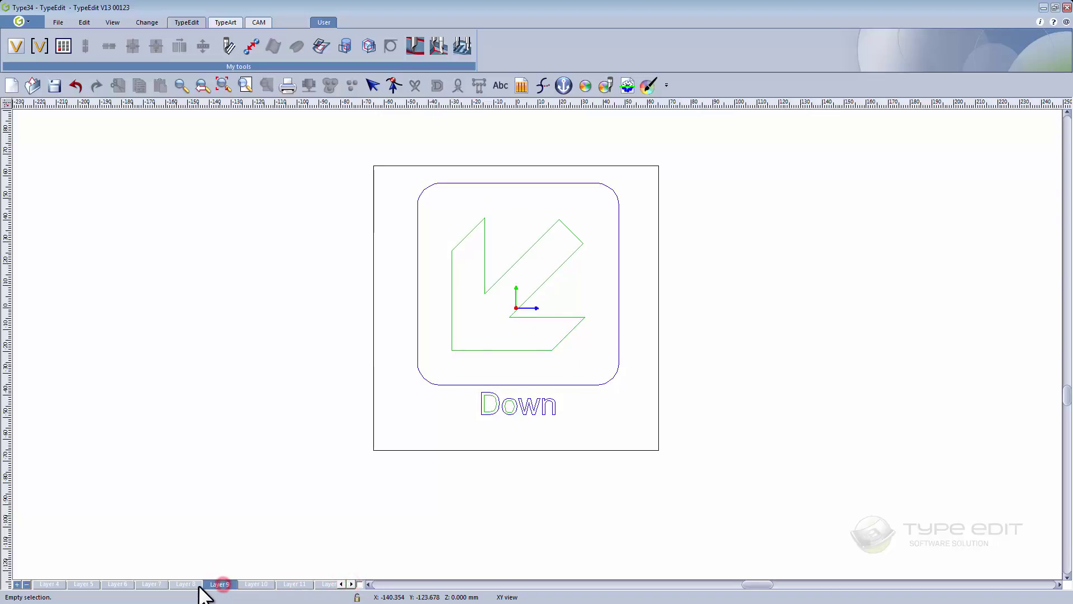
{"action": "left_click", "coordinate": [187, 585]}
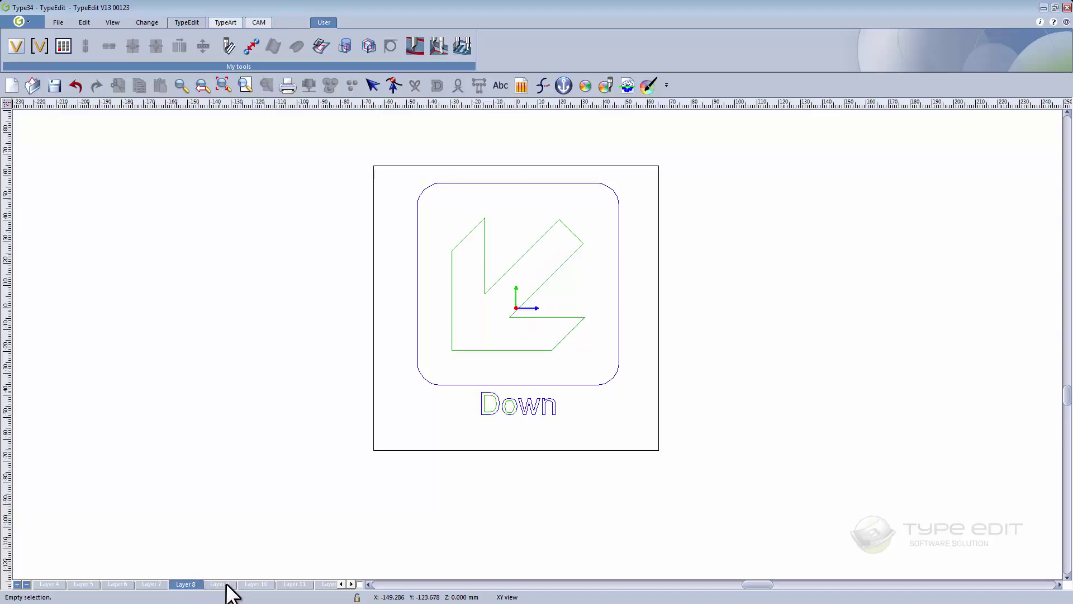
{"action": "left_click", "coordinate": [255, 584]}
{"action": "left_click", "coordinate": [220, 585]}
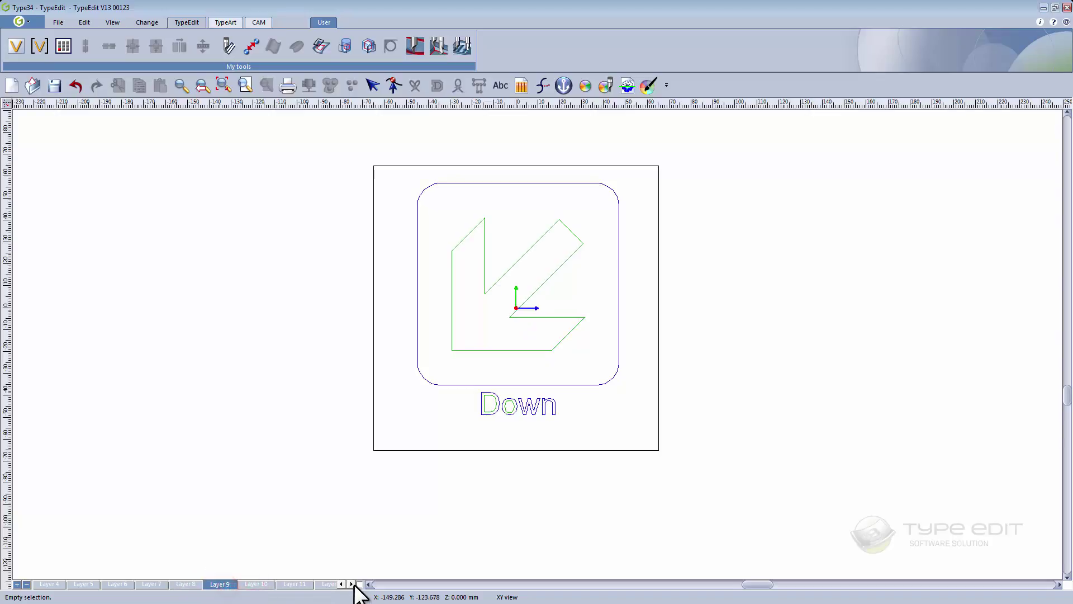
Step: View the generated signs on Layer 13 and Layer 14
{"action": "left_click", "coordinate": [352, 583]}
{"action": "left_click", "coordinate": [352, 584]}
{"action": "left_click", "coordinate": [351, 584]}
{"action": "left_click", "coordinate": [283, 584]}
{"action": "left_click", "coordinate": [307, 584]}
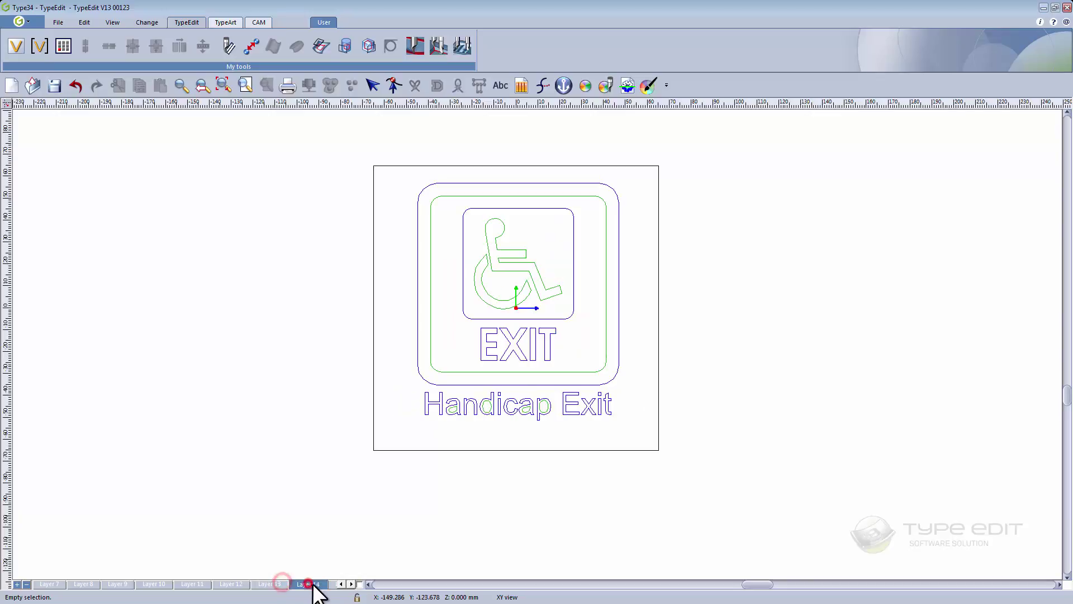
Step: Look through the remaining layers created by the Multicopy, beyond Layer 14
{"action": "left_click", "coordinate": [352, 584]}
{"action": "left_click", "coordinate": [351, 583]}
{"action": "left_click", "coordinate": [351, 584]}
{"action": "left_click", "coordinate": [351, 584]}
{"action": "left_click", "coordinate": [352, 584]}
{"action": "left_click", "coordinate": [352, 584]}
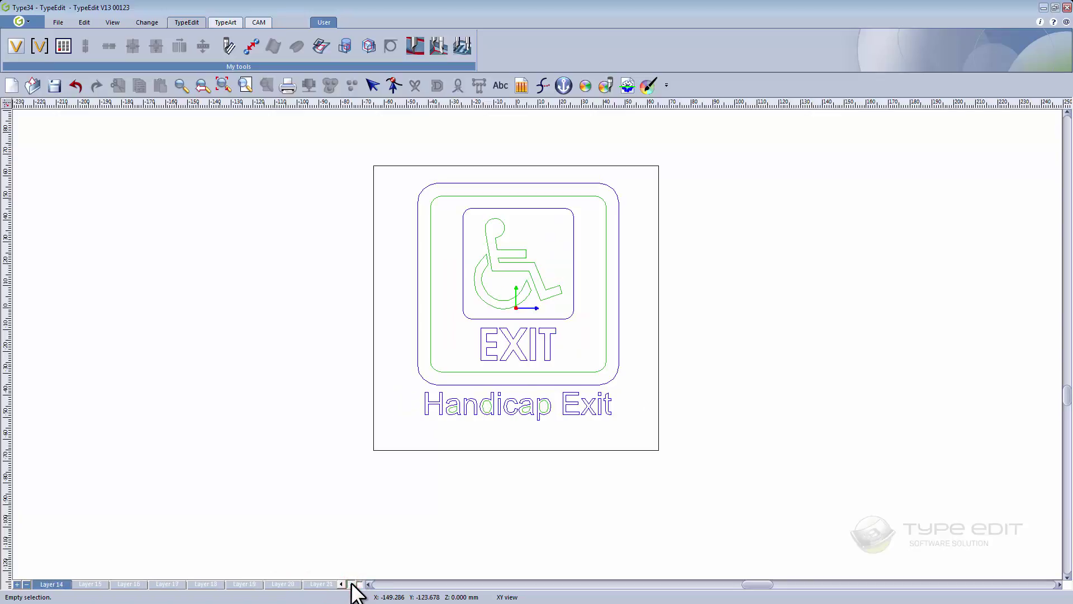
{"action": "left_click", "coordinate": [352, 584]}
{"action": "left_click", "coordinate": [352, 583]}
{"action": "left_click", "coordinate": [352, 583]}
{"action": "left_click", "coordinate": [352, 584]}
{"action": "left_click", "coordinate": [352, 583]}
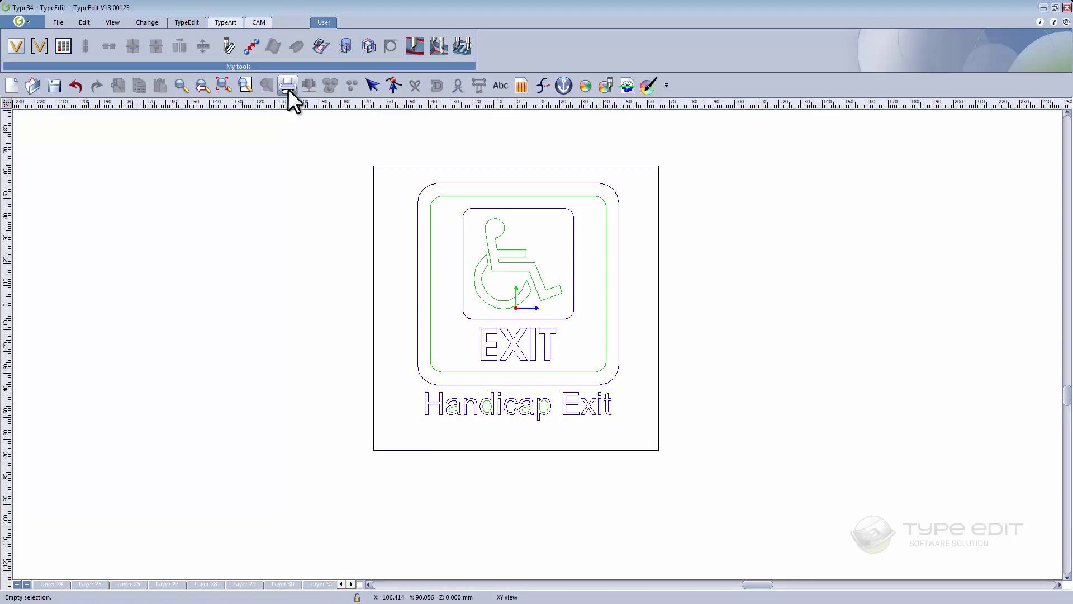
Step: Start an Engraving toolpath in the CAM module and accept running the computation on all layers
{"action": "left_click", "coordinate": [259, 22]}
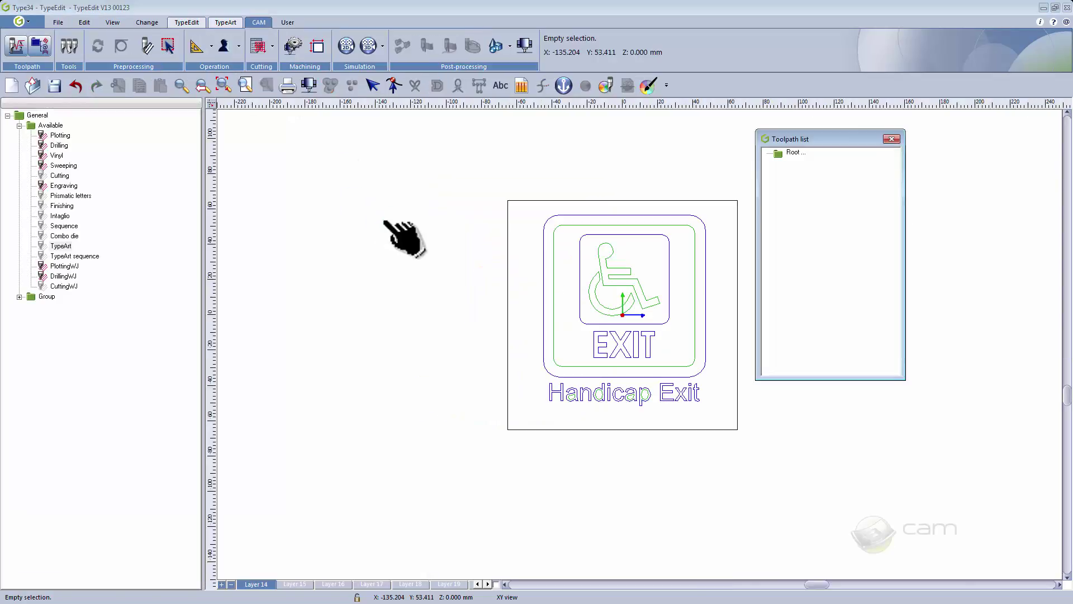
{"action": "double_click", "coordinate": [66, 186]}
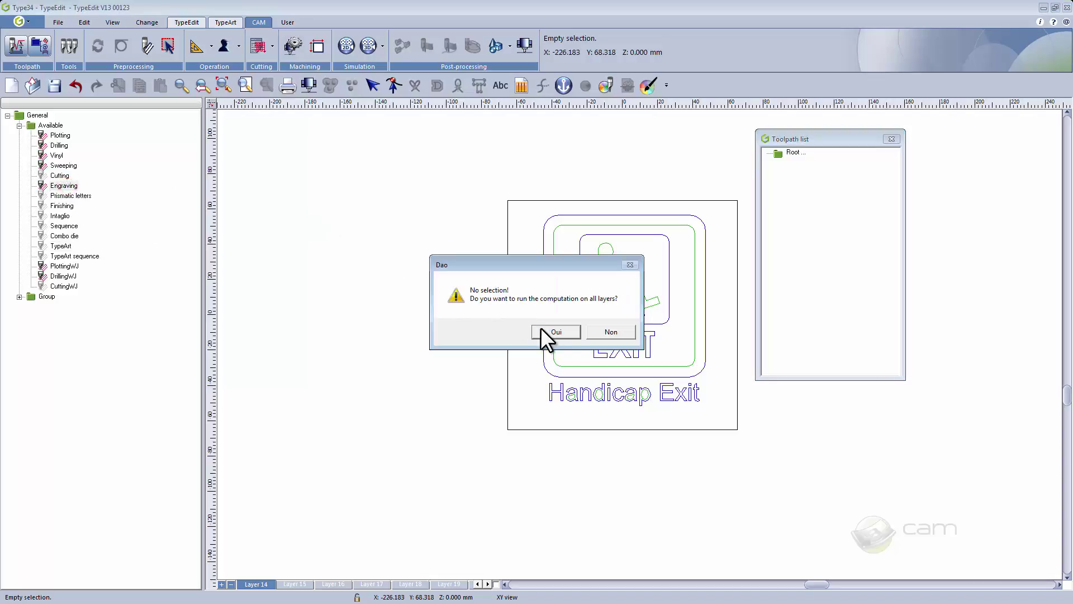
{"action": "left_click_drag", "start_coordinate": [503, 265], "coordinate": [499, 206]}
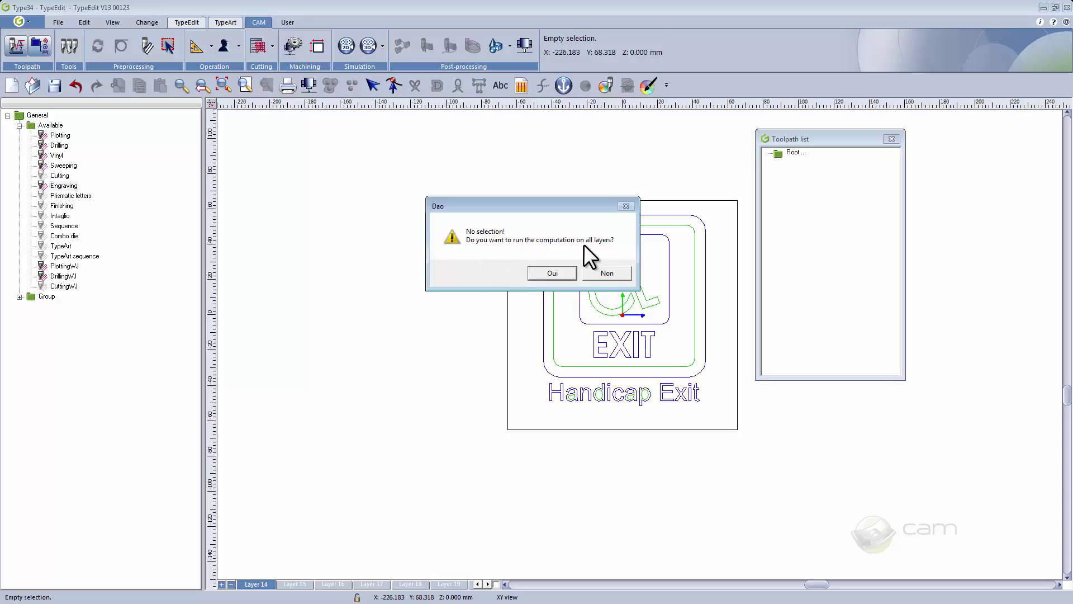
{"action": "left_click", "coordinate": [548, 272]}
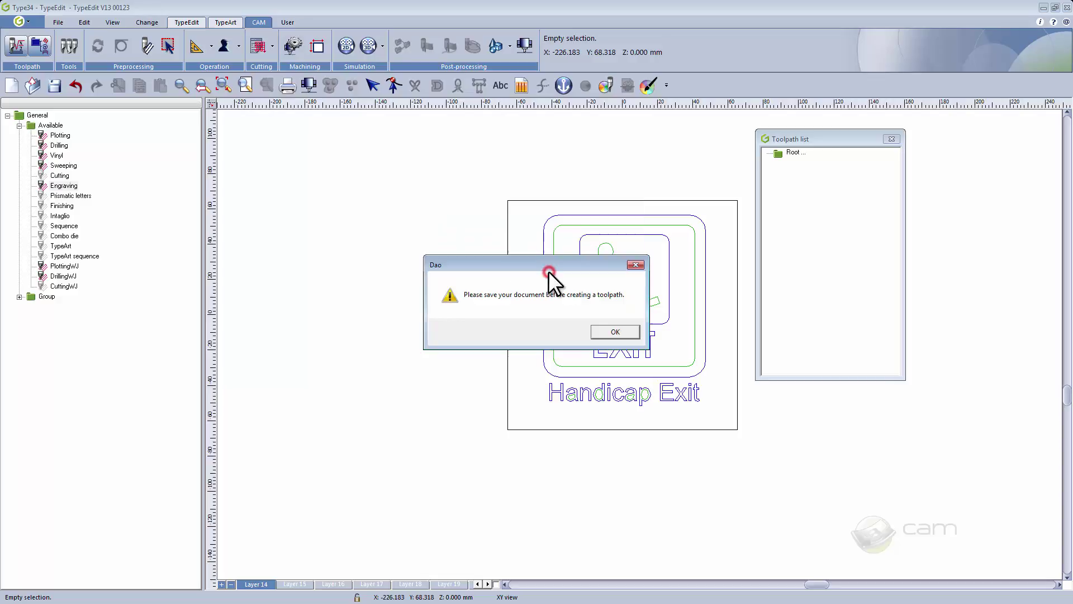
Step: Save the document as LOGO VARIABLE in the VAR LOGO folder
{"action": "left_click", "coordinate": [612, 333]}
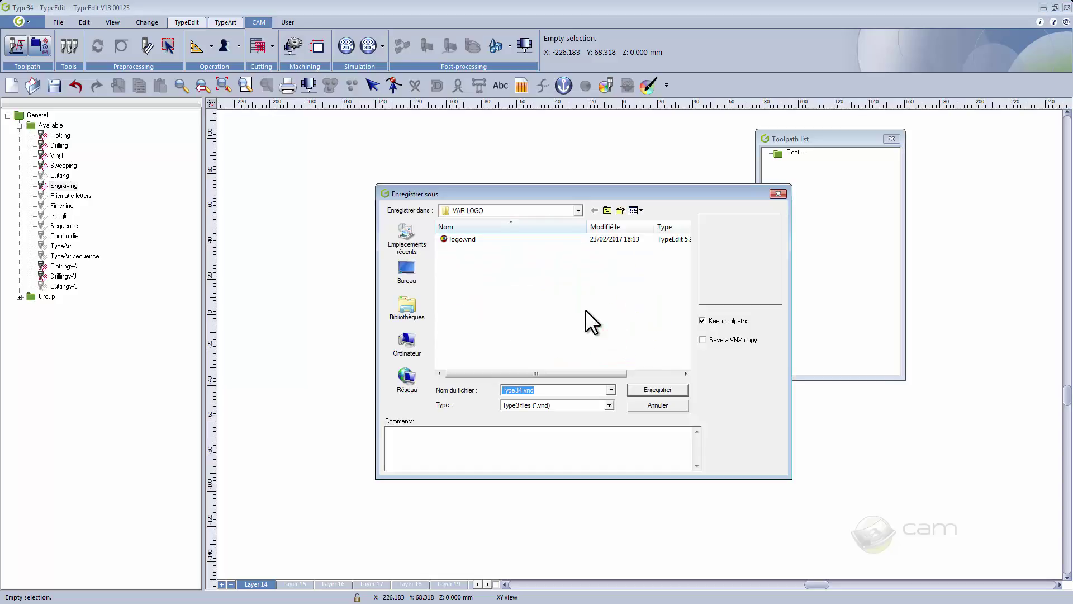
{"action": "type", "text": "LO"}
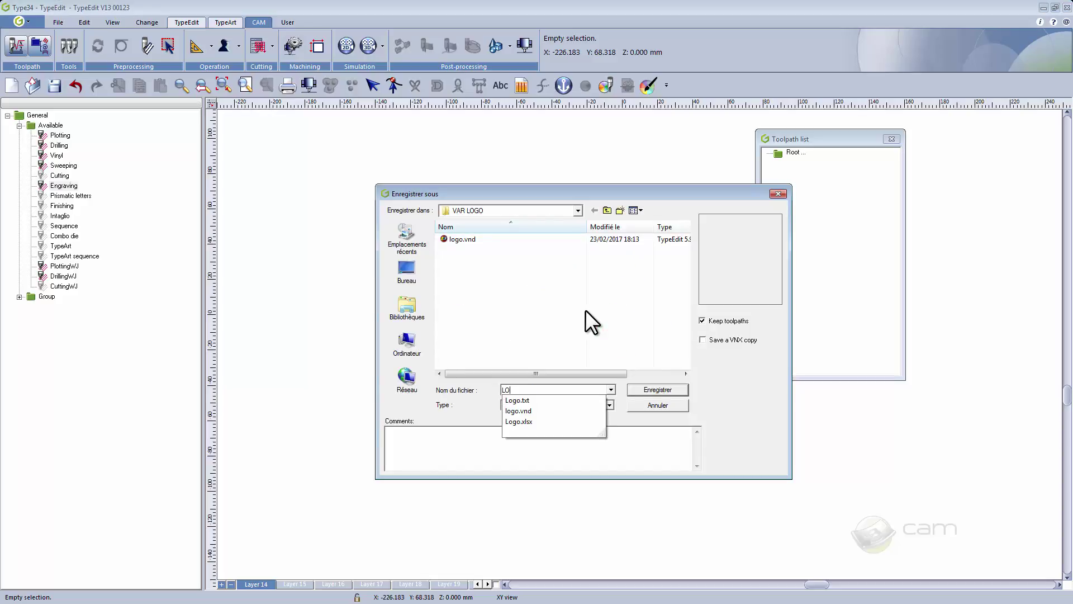
{"action": "type", "text": "GO VARIAB"}
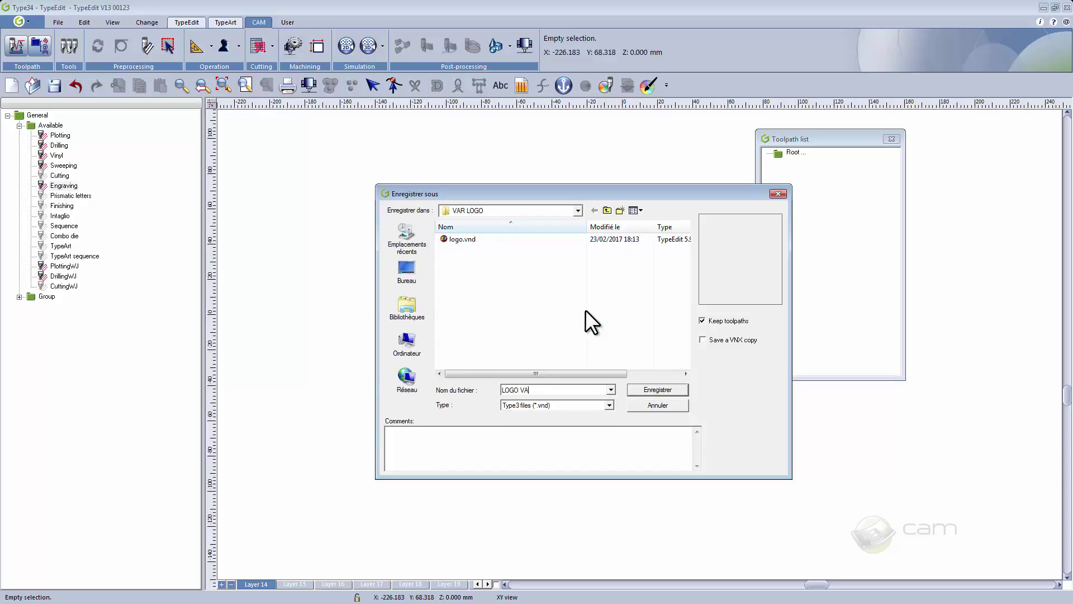
{"action": "type", "text": "LE"}
{"action": "left_click", "coordinate": [656, 390]}
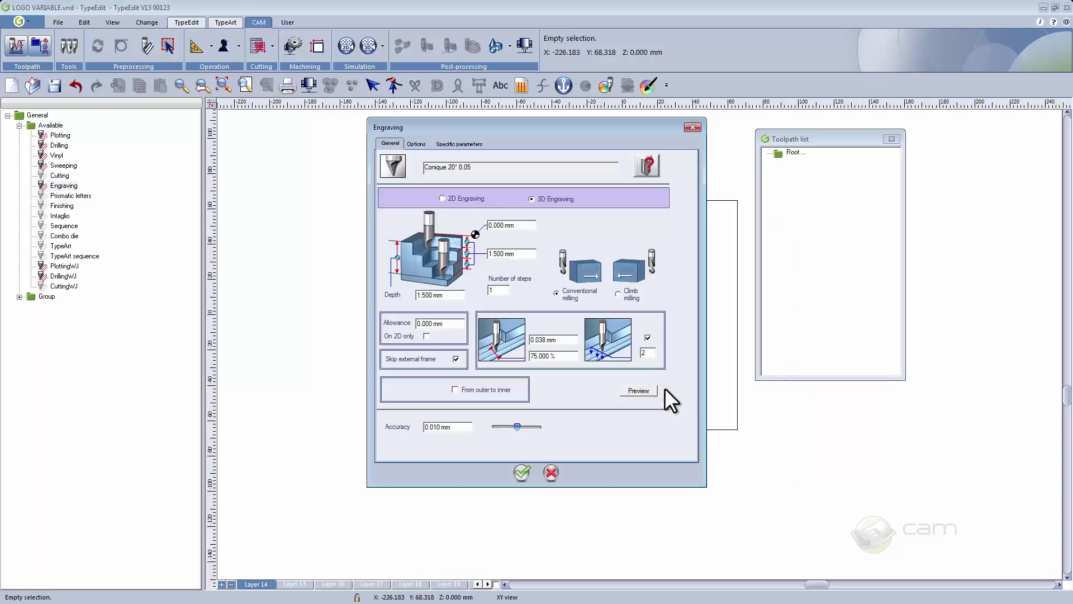
Step: Choose the Conique 20° Tr 0.2 tool for the engraving and set the depth to 1 mm
{"action": "left_click", "coordinate": [648, 167]}
{"action": "double_click", "coordinate": [485, 342]}
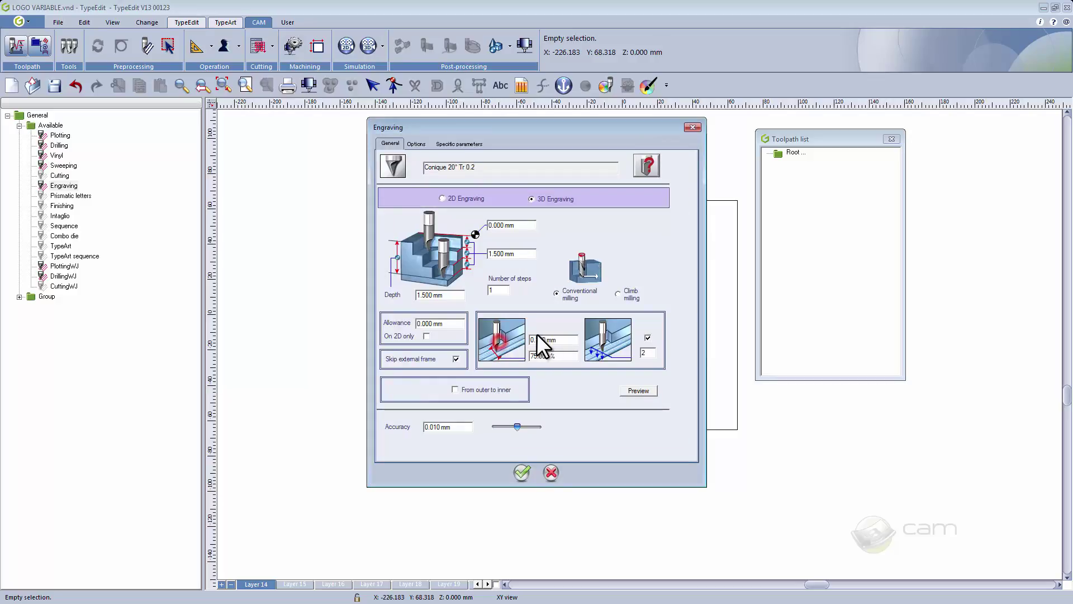
{"action": "left_click", "coordinate": [455, 296]}
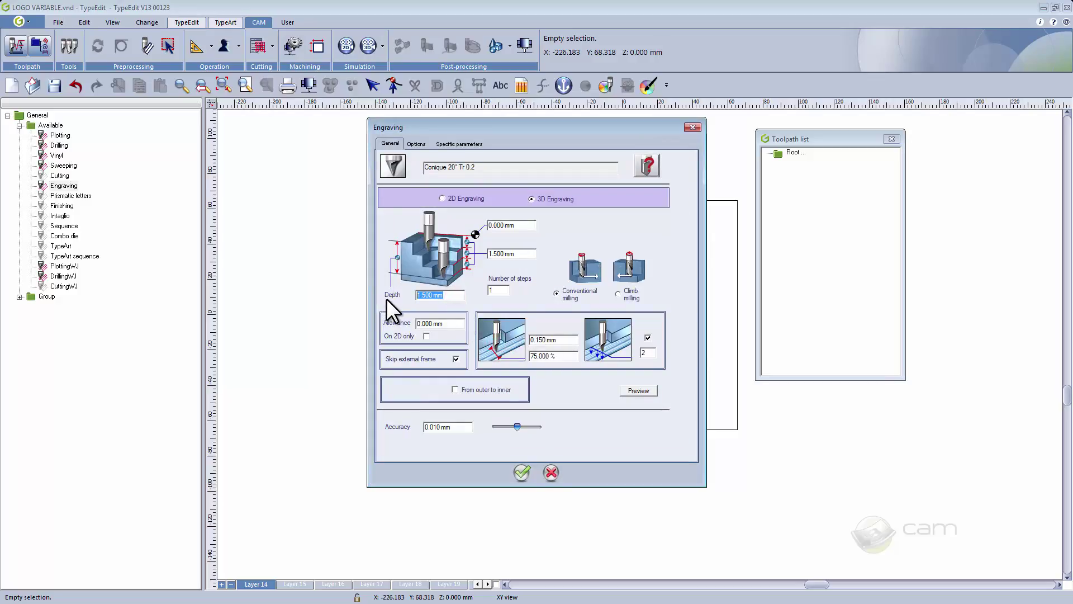
{"action": "type", "text": "1"}
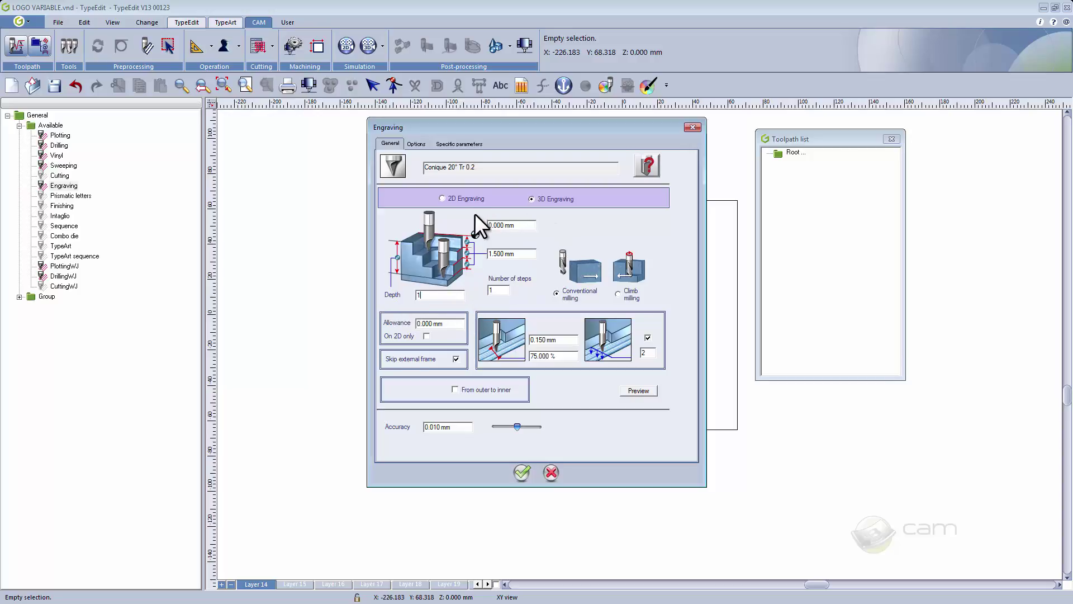
Step: Keep 3D Engraving with the external frame skipped, disable the option beside the 75% stepover, and compute the toolpaths
{"action": "left_click", "coordinate": [550, 199]}
{"action": "left_click", "coordinate": [456, 359]}
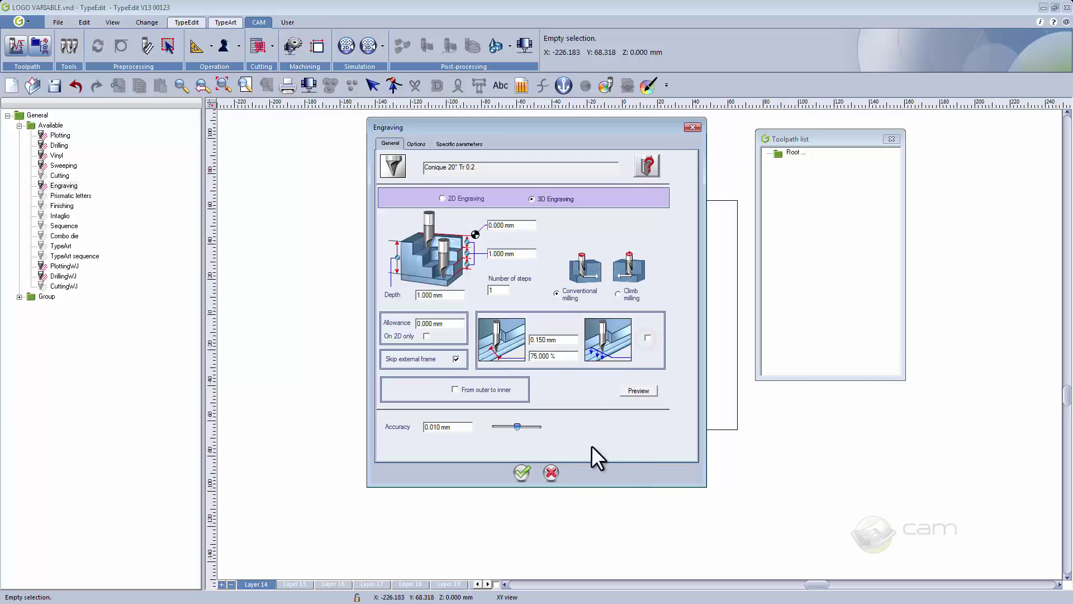
{"action": "left_click", "coordinate": [522, 473]}
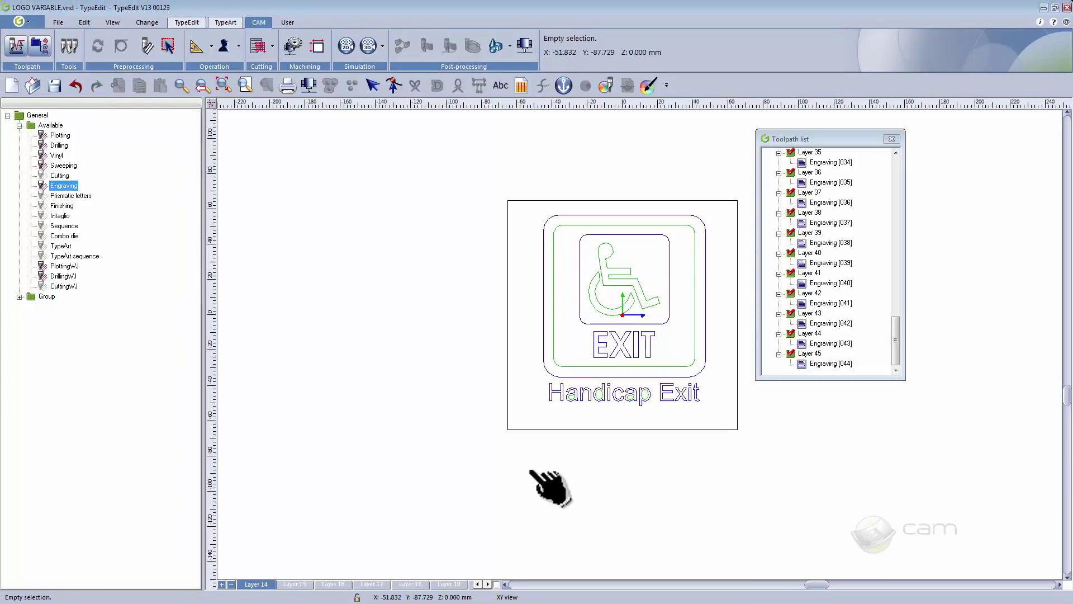
Step: Add a new empty layer after Layer 45 for displaying the toolpaths
{"action": "left_click_drag", "start_coordinate": [726, 455], "coordinate": [589, 441]}
{"action": "left_click", "coordinate": [805, 284]}
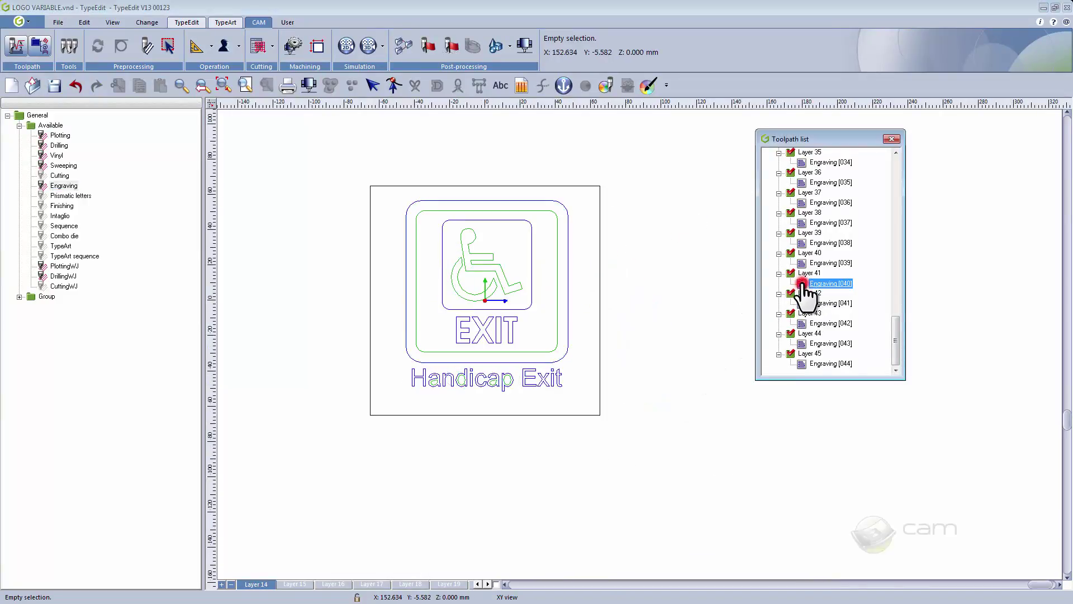
{"action": "left_click", "coordinate": [490, 584]}
{"action": "left_click", "coordinate": [490, 584]}
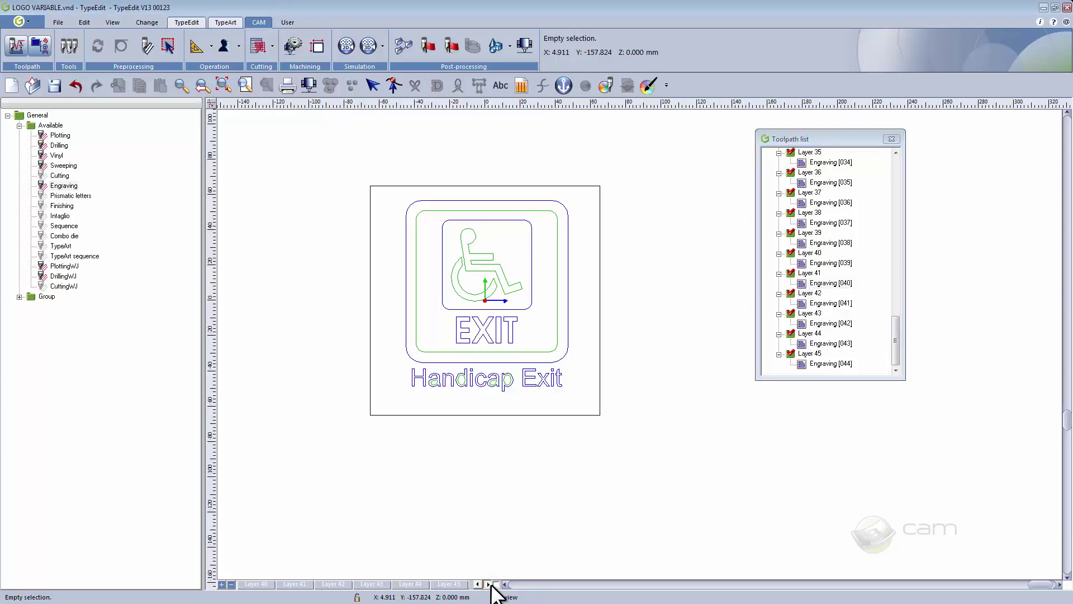
{"action": "left_click", "coordinate": [222, 584]}
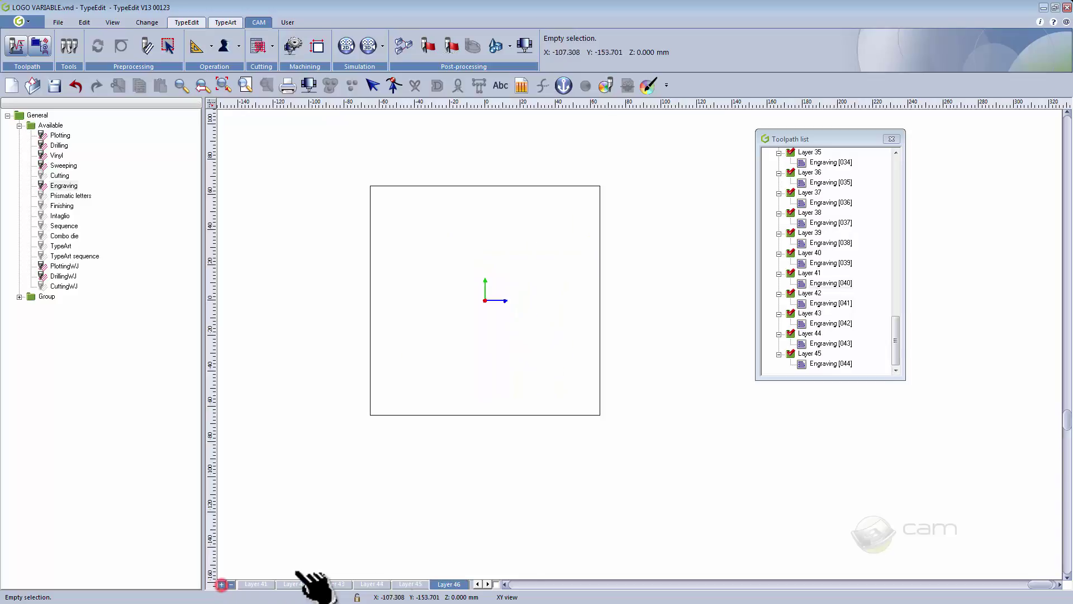
Step: Preview the engraving toolpaths of Layers 41, 43, 44, 37 and 35 on the empty layer
{"action": "left_click", "coordinate": [803, 283]}
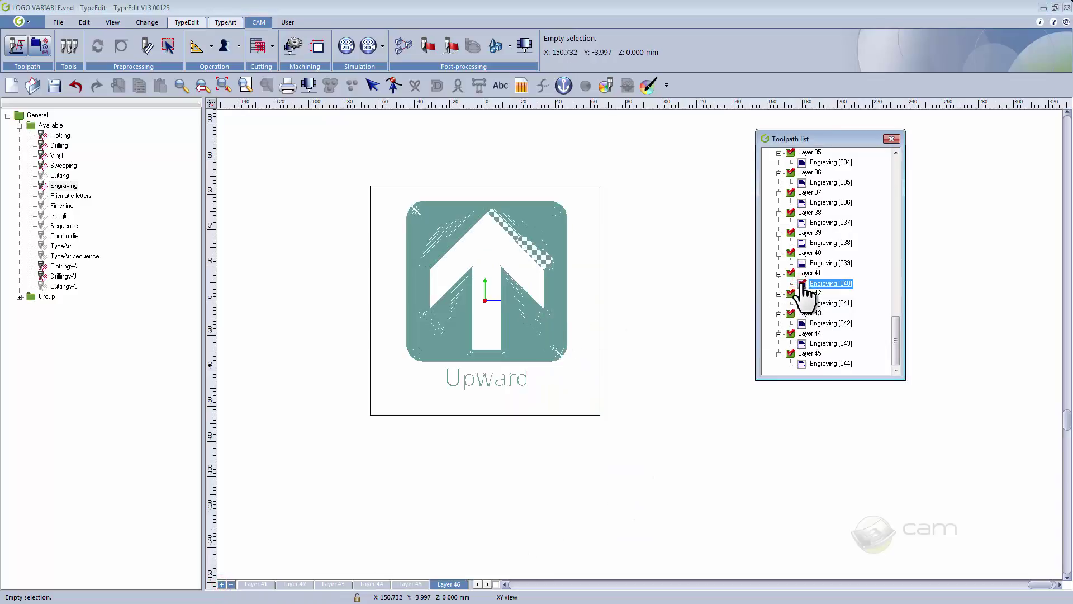
{"action": "left_click", "coordinate": [805, 323]}
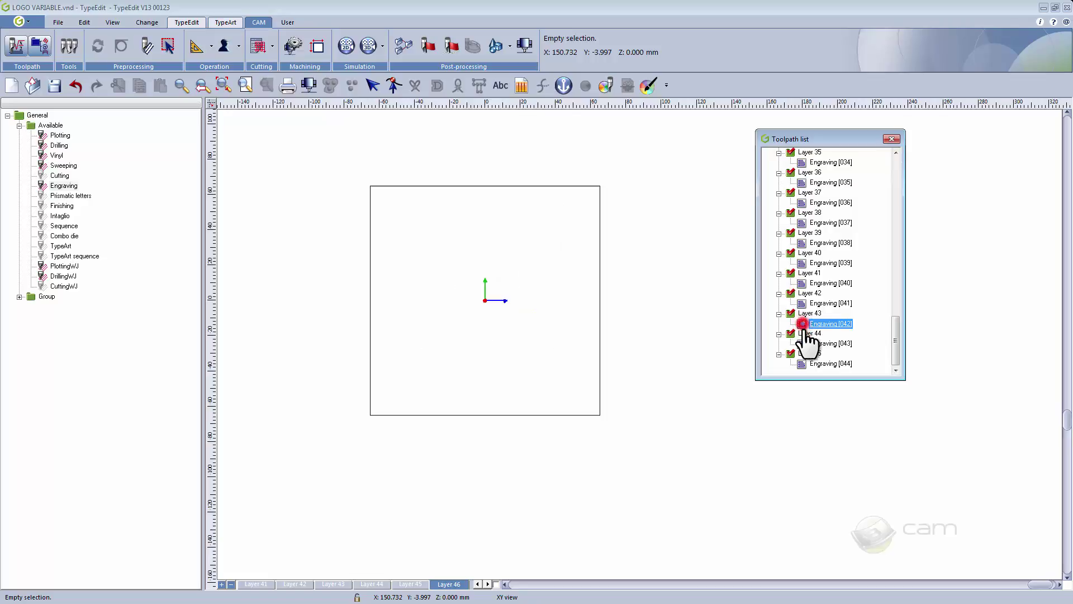
{"action": "left_click", "coordinate": [803, 343]}
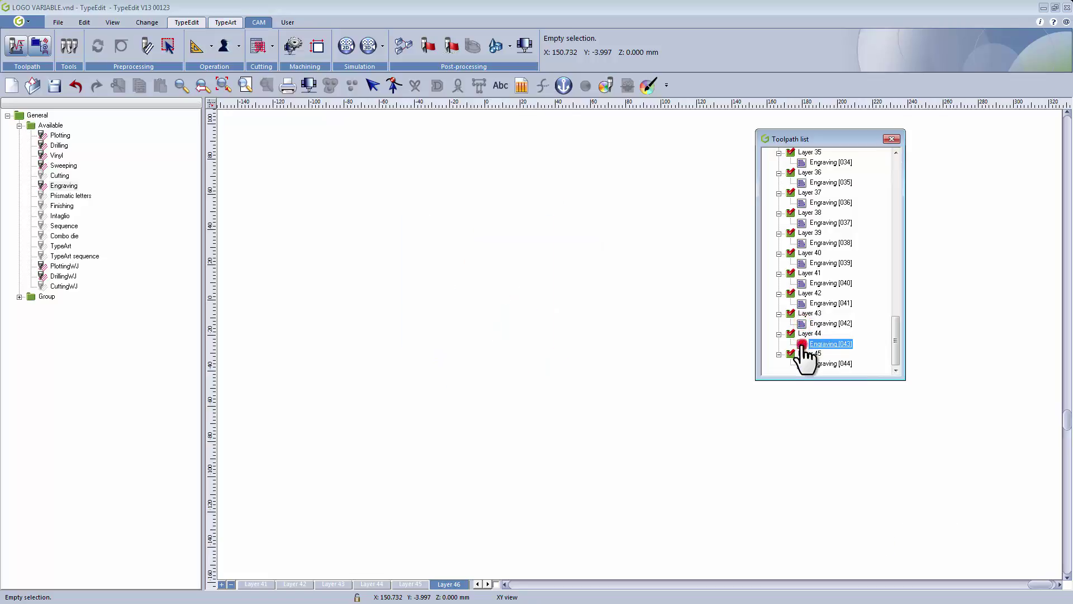
{"action": "left_click", "coordinate": [803, 203]}
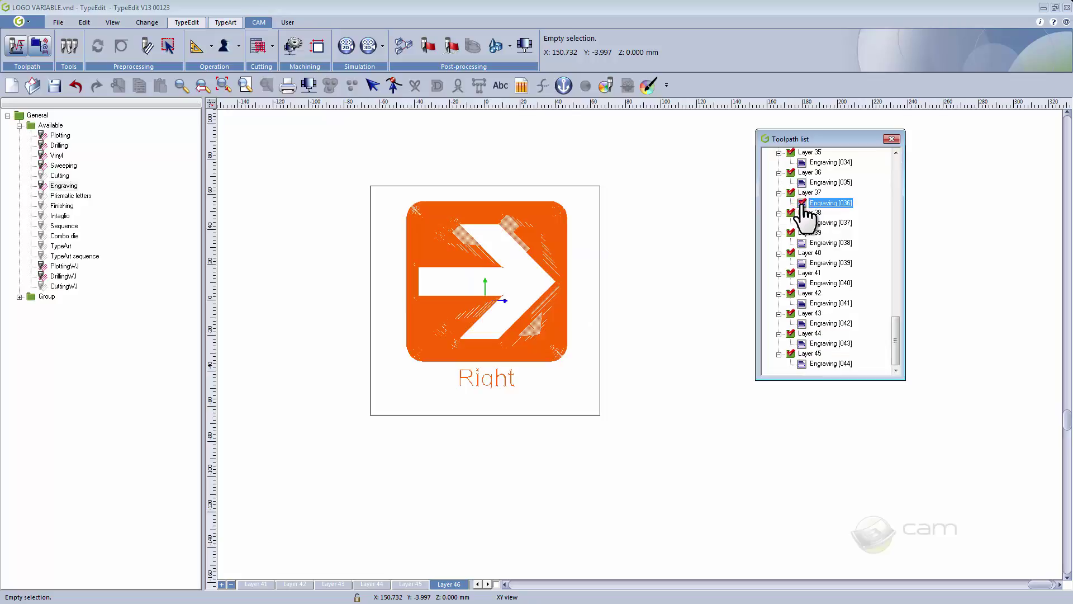
{"action": "left_click", "coordinate": [803, 163]}
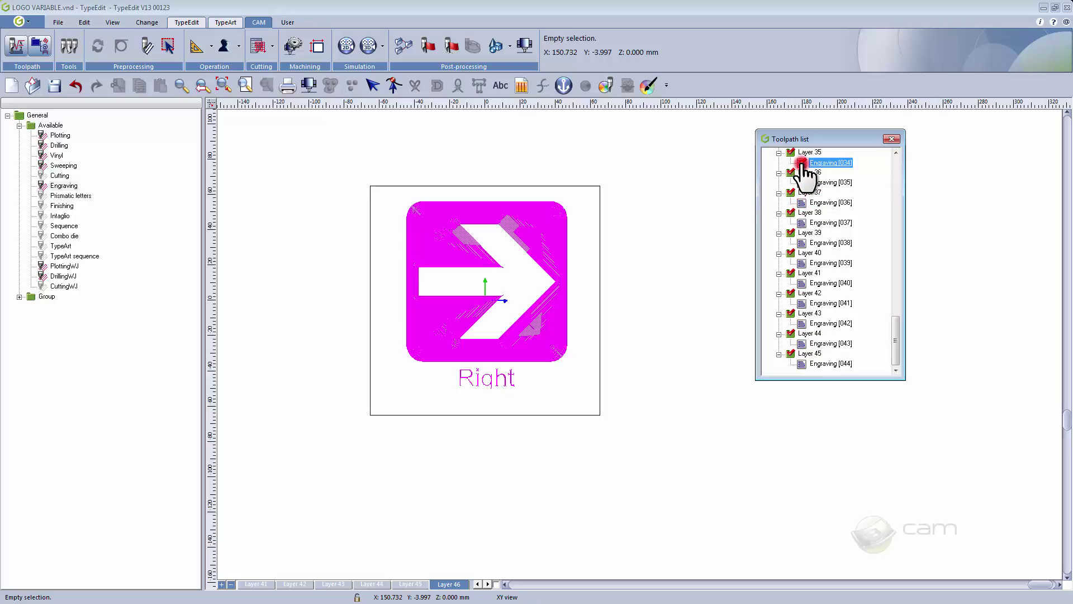
Step: Display the engraving toolpath of Layer 25 and hide the one of Layer 35
{"action": "scroll", "coordinate": [894, 323], "scroll_direction": "up", "scroll_amount": 9}
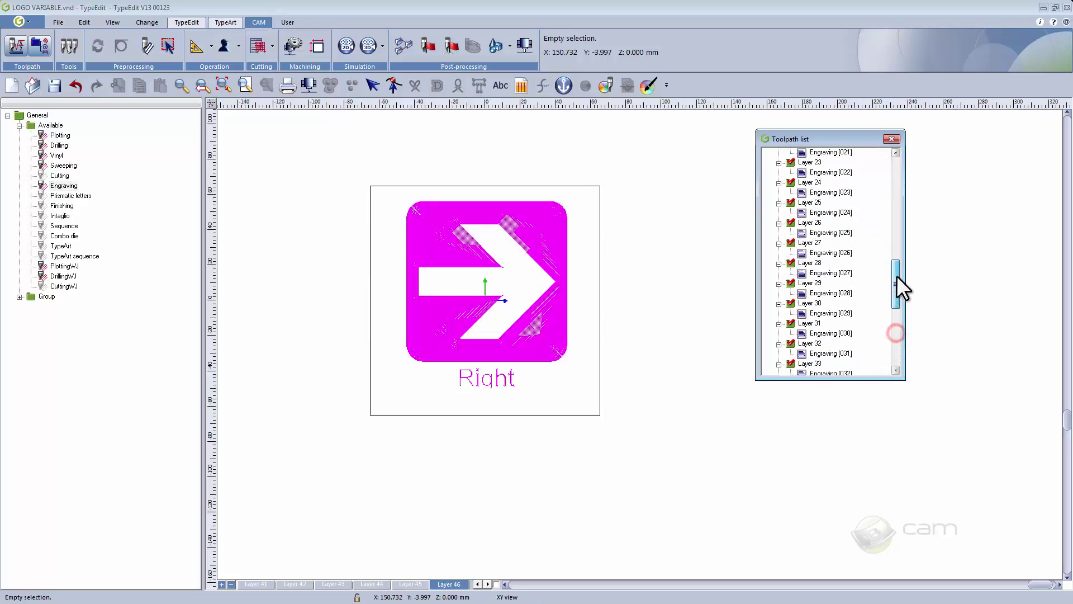
{"action": "left_click", "coordinate": [803, 213]}
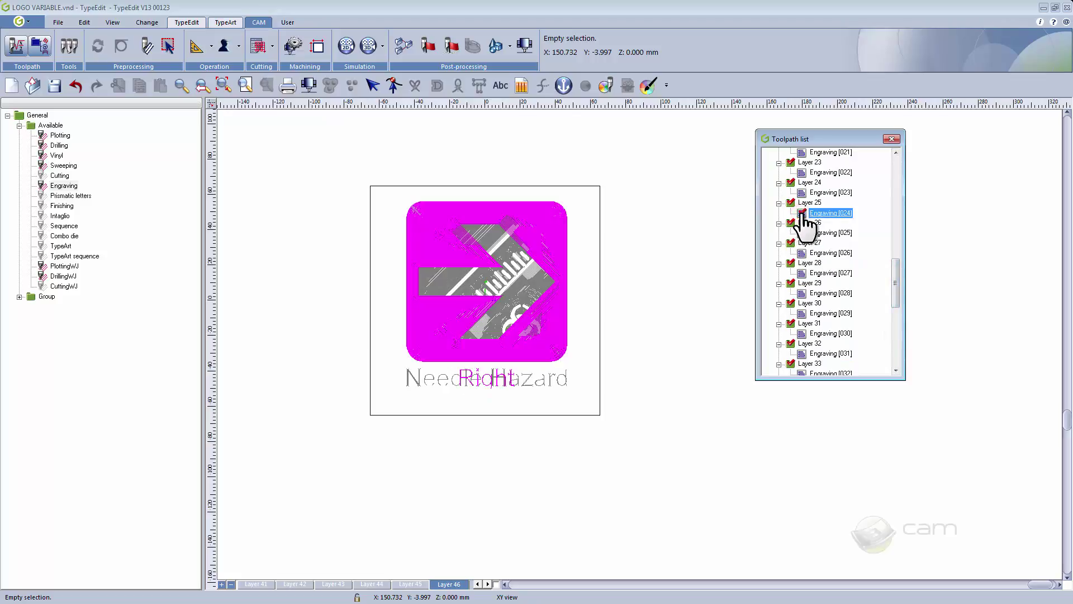
{"action": "scroll", "coordinate": [808, 341], "scroll_direction": "down", "scroll_amount": 4}
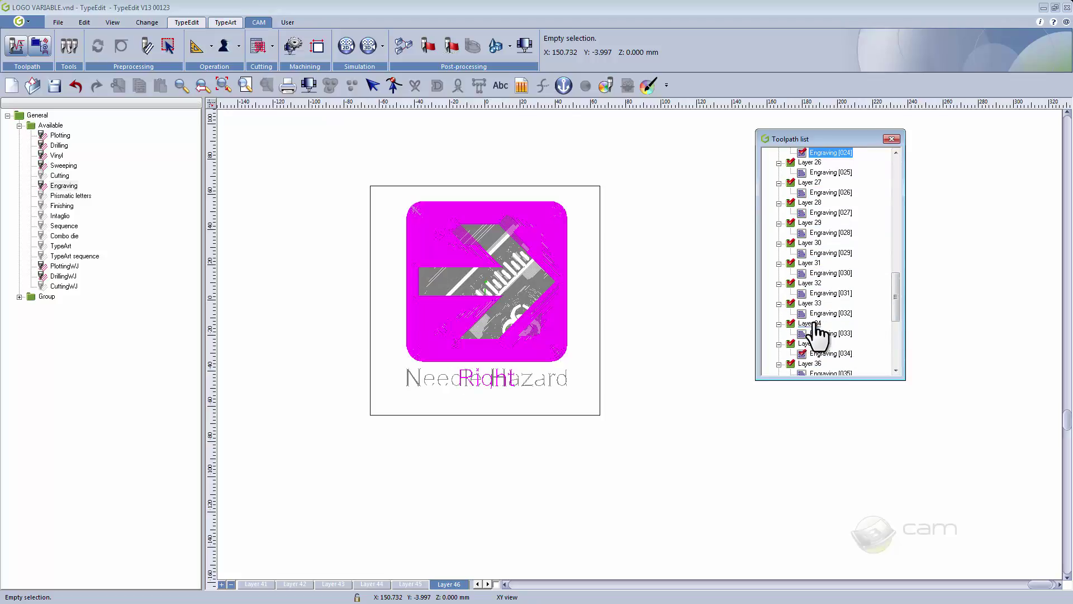
{"action": "left_click", "coordinate": [808, 293]}
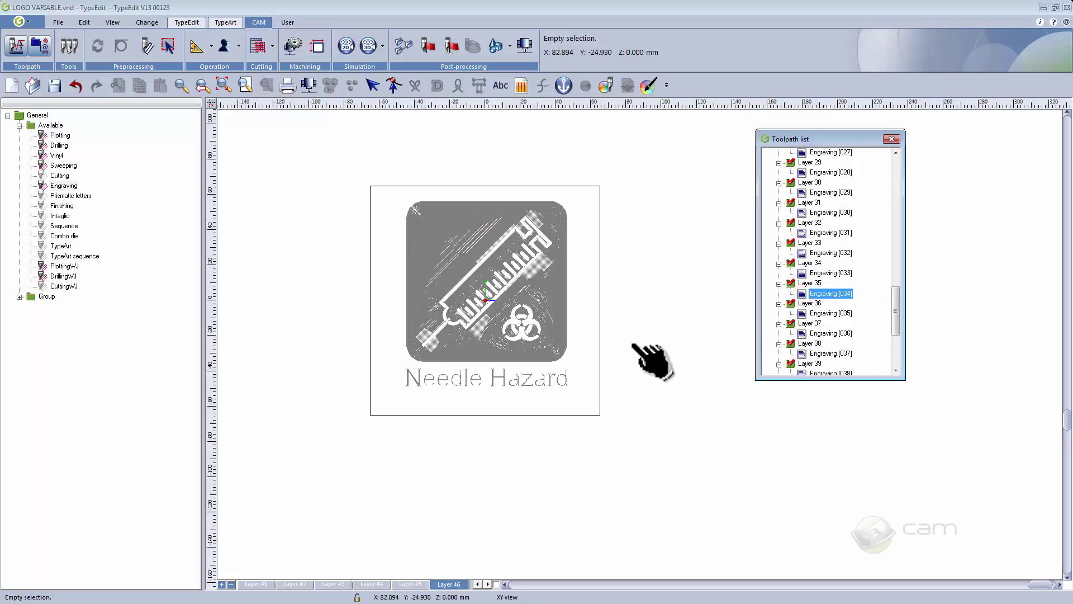
Step: Hide the displayed engraving toolpath and open the machining setup for the whole root of the toolpath list
{"action": "left_click_drag", "start_coordinate": [897, 314], "coordinate": [891, 171]}
{"action": "left_click", "coordinate": [806, 293]}
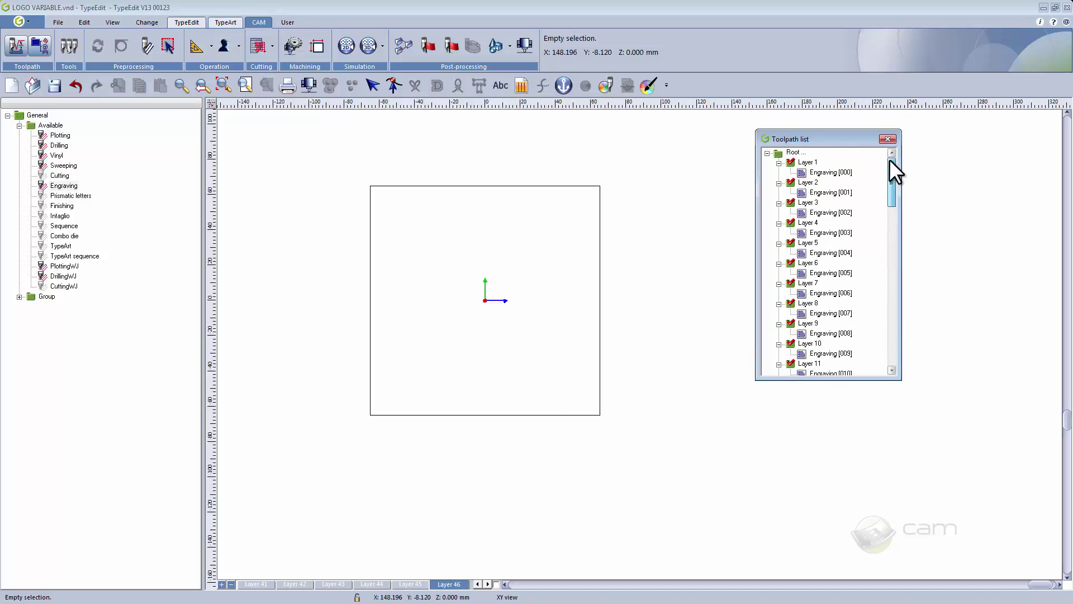
{"action": "right_click", "coordinate": [795, 152]}
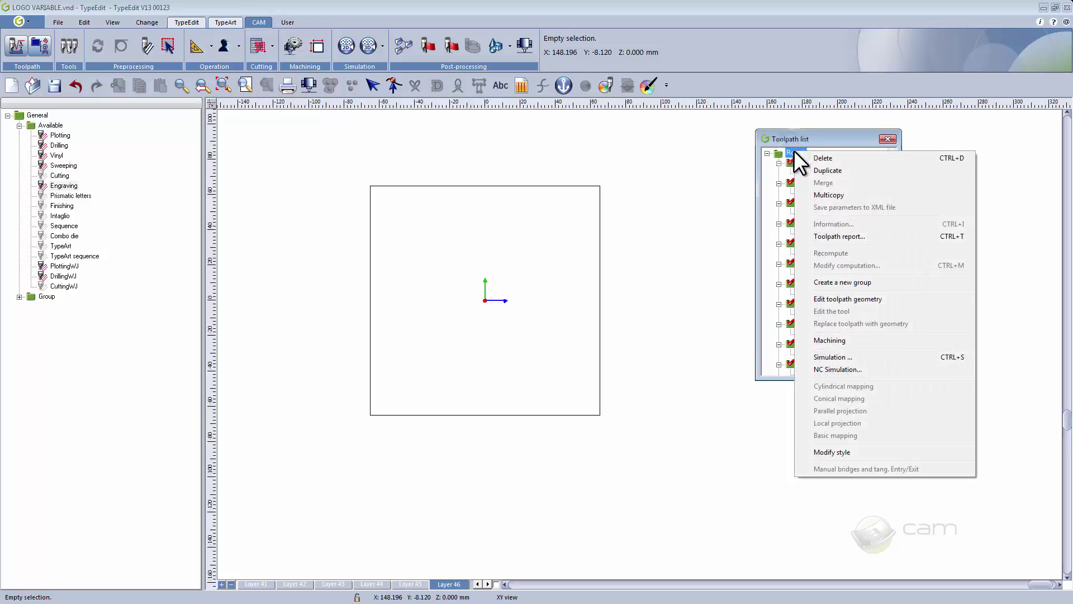
{"action": "left_click", "coordinate": [833, 340]}
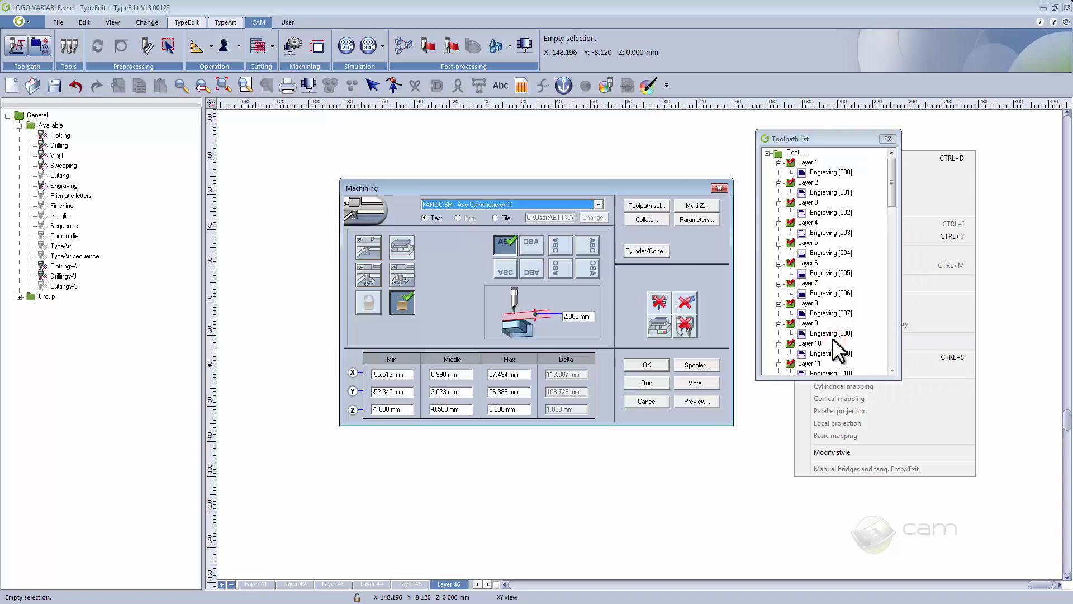
Step: Try the single-frame collate mode with the AXYZ SERIES machine driver for all toolpaths, and leave the setup without machining
{"action": "left_click", "coordinate": [645, 219]}
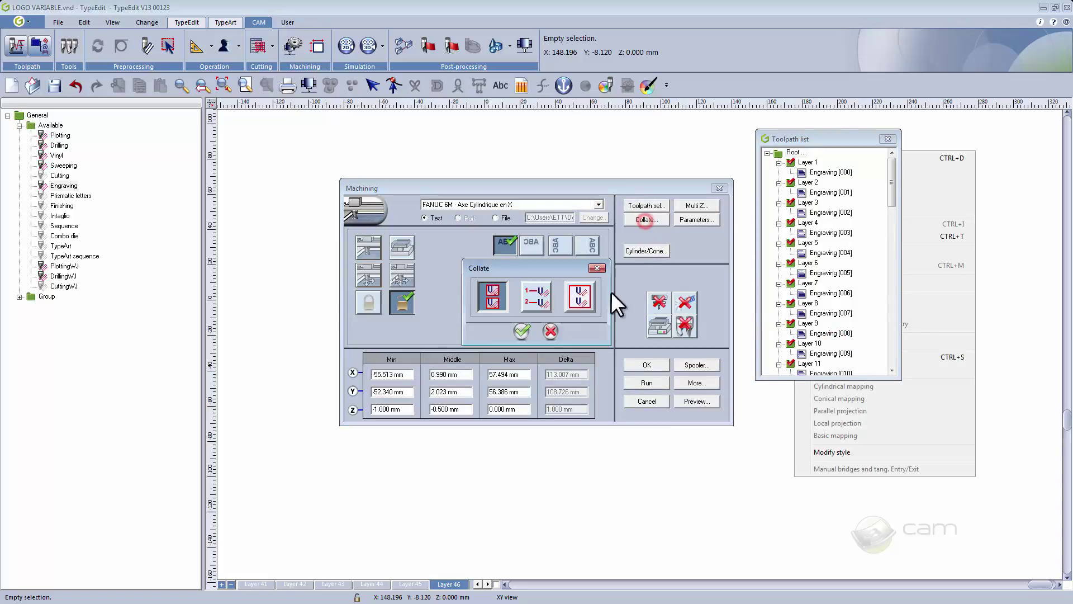
{"action": "left_click", "coordinate": [582, 297]}
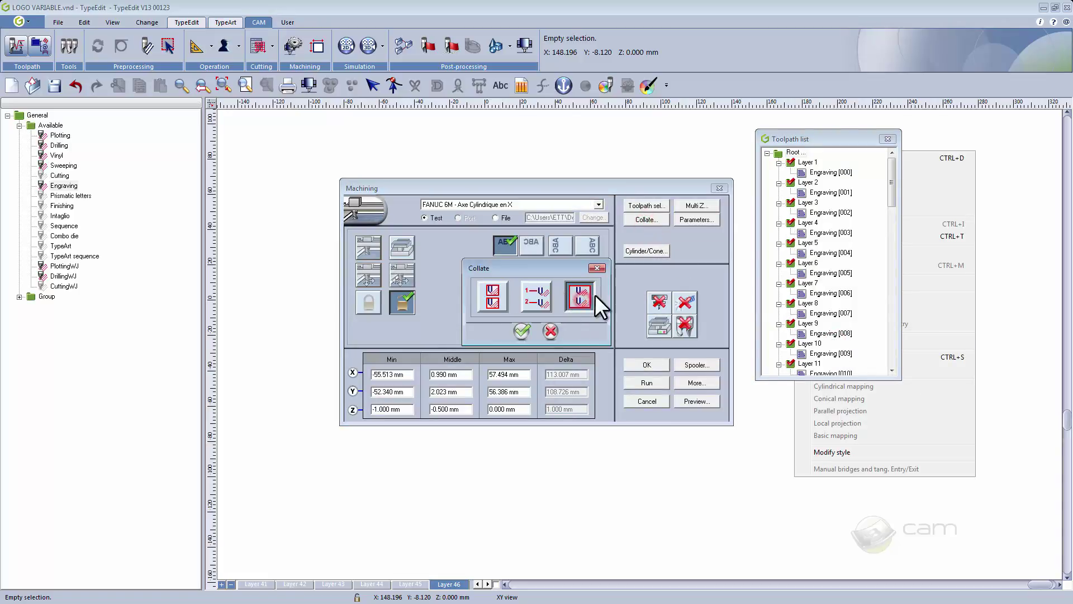
{"action": "left_click", "coordinate": [522, 331]}
{"action": "left_click", "coordinate": [597, 205]}
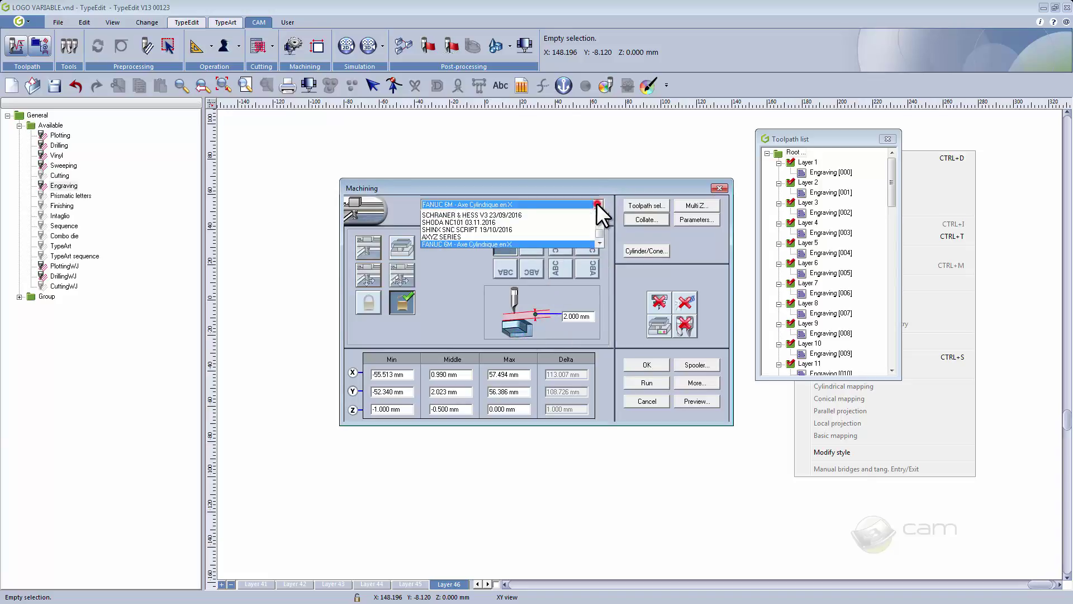
{"action": "left_click", "coordinate": [476, 244]}
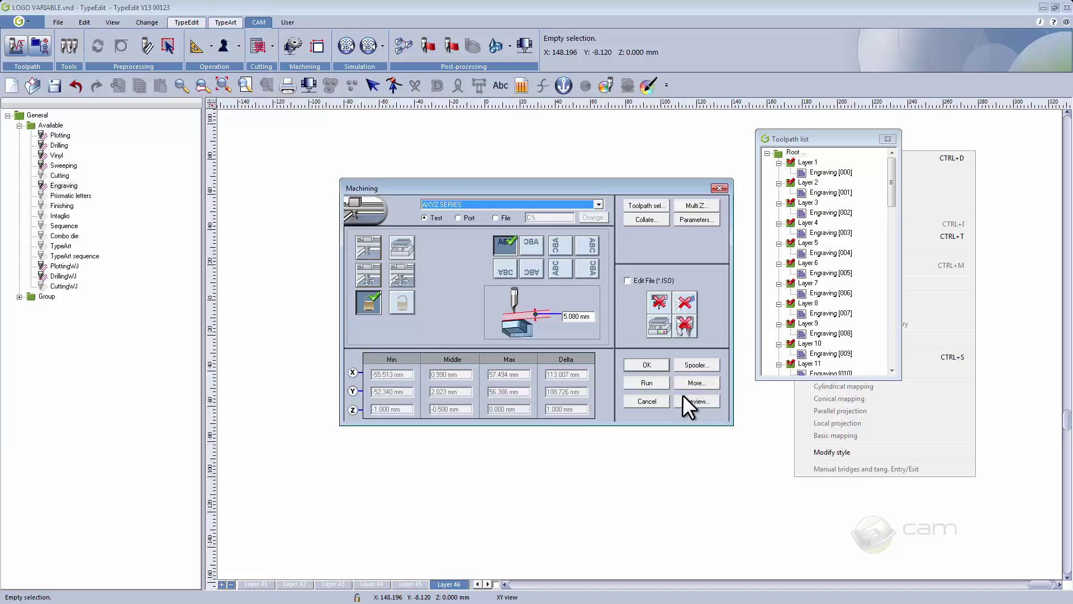
{"action": "left_click", "coordinate": [648, 401]}
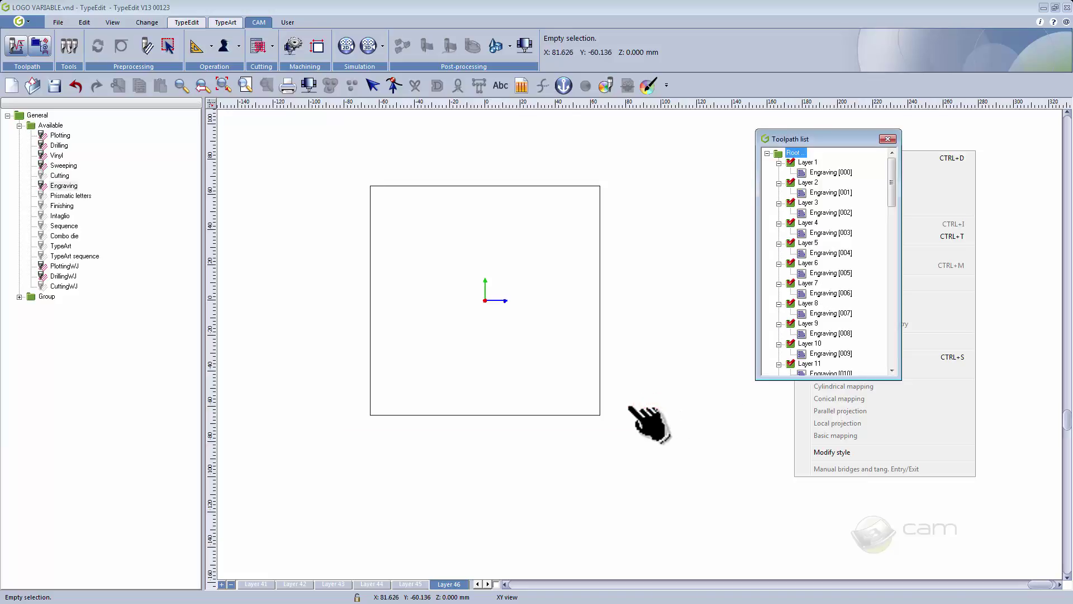